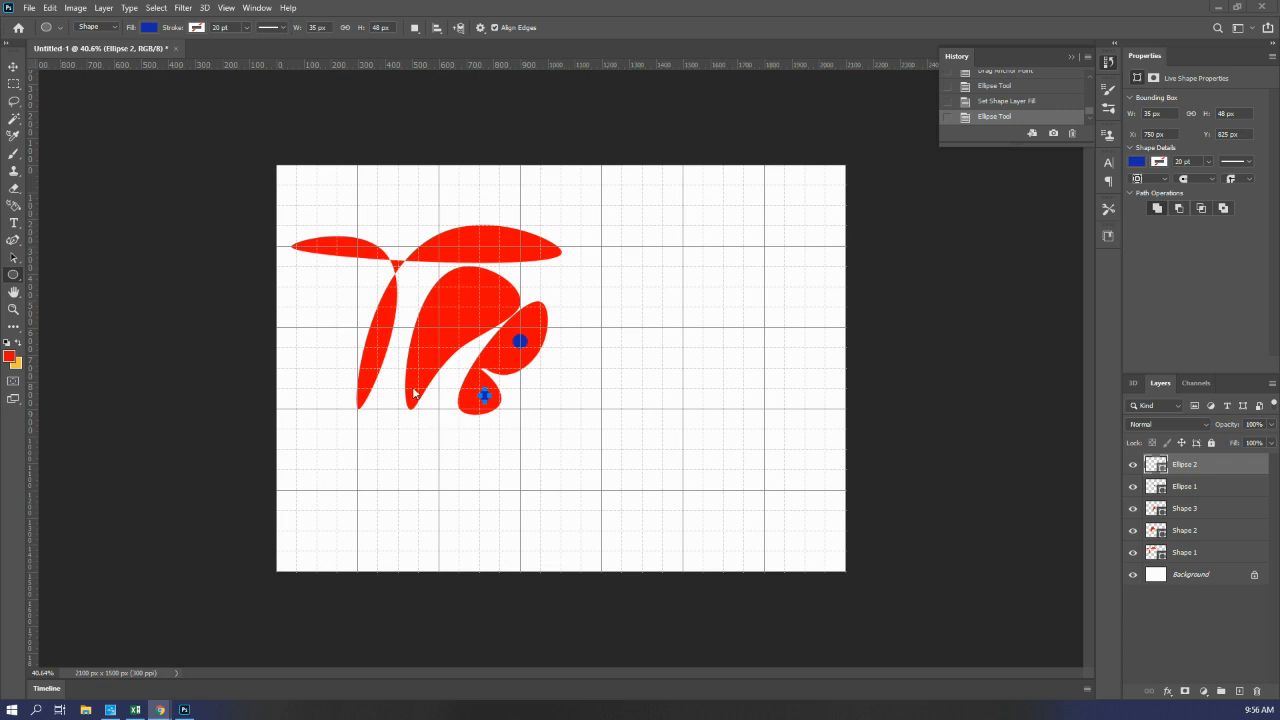
# Step: Create a new 7 x 5 inch landscape document at 300 pixels/inch in RGB Color with a white background
pyautogui.click(29, 8)
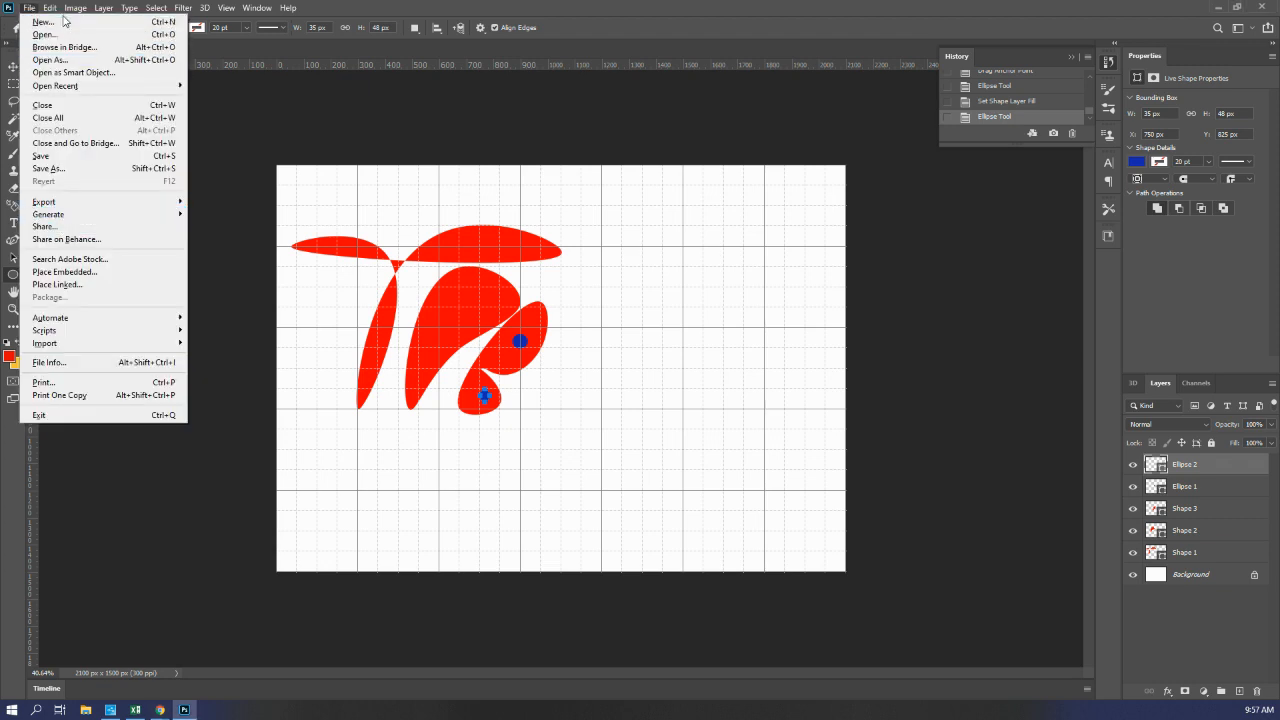
pyautogui.click(43, 21)
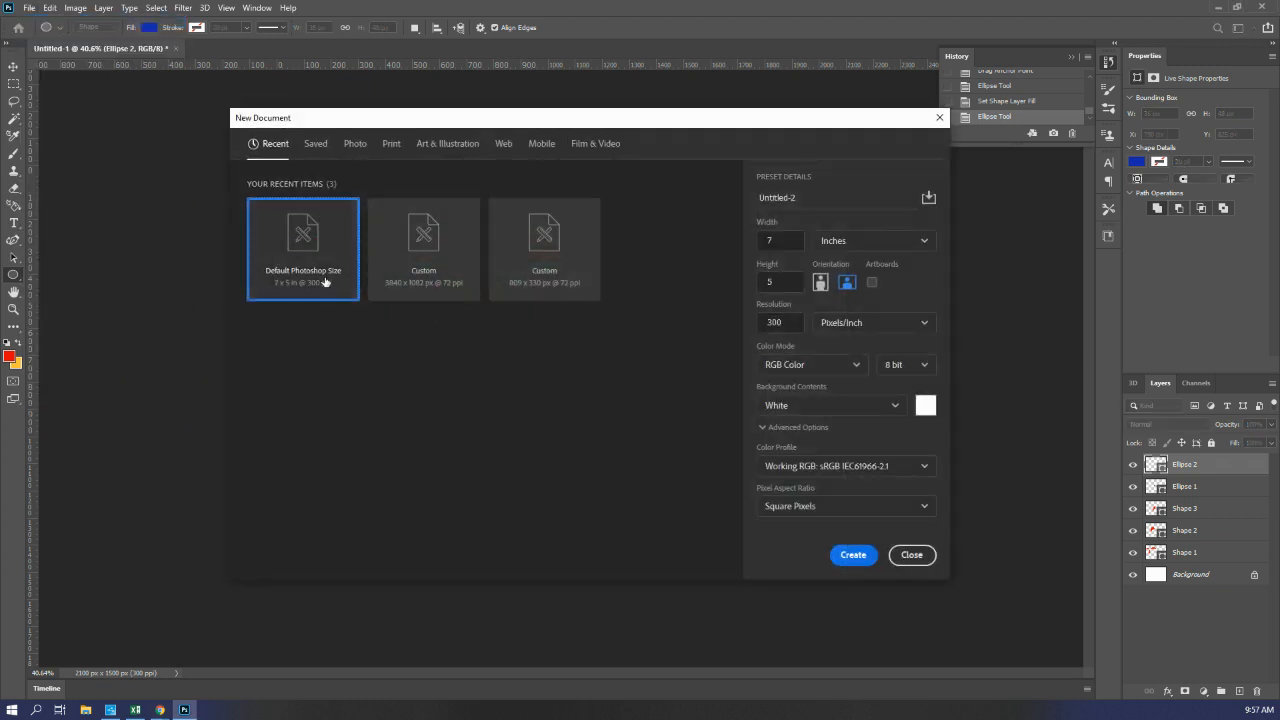
pyautogui.click(847, 558)
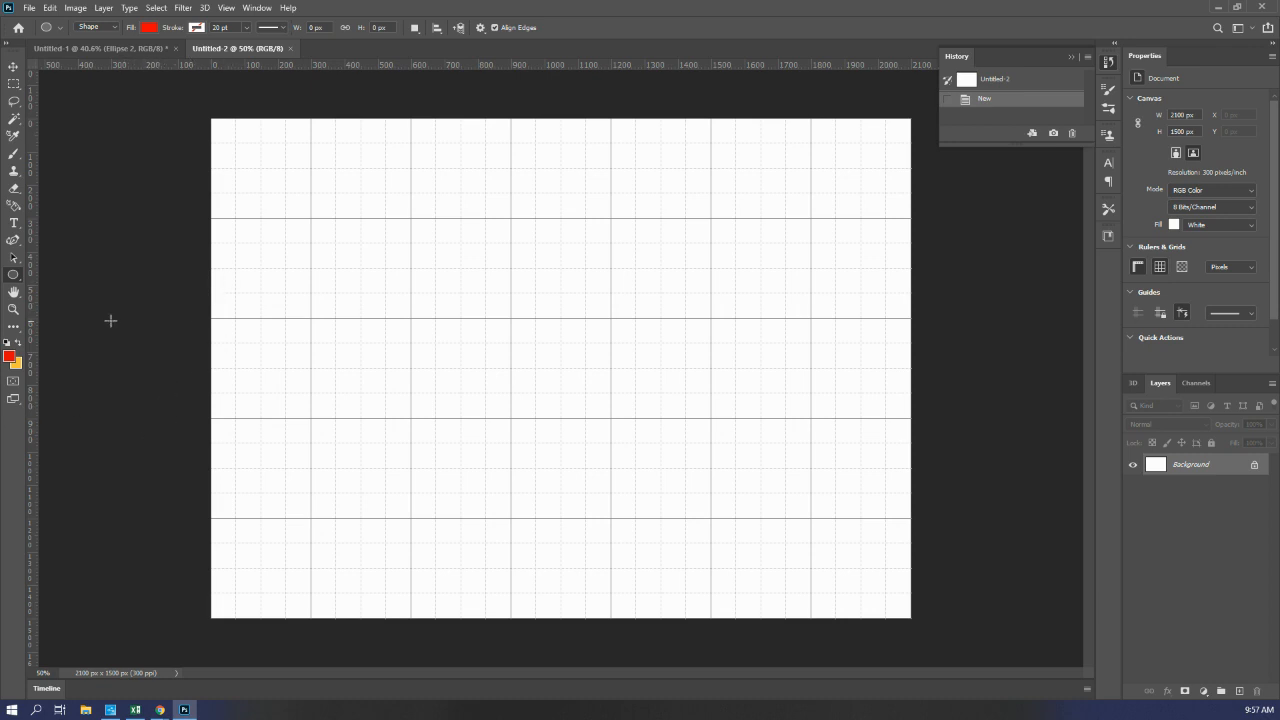
pyautogui.rightClick(13, 275)
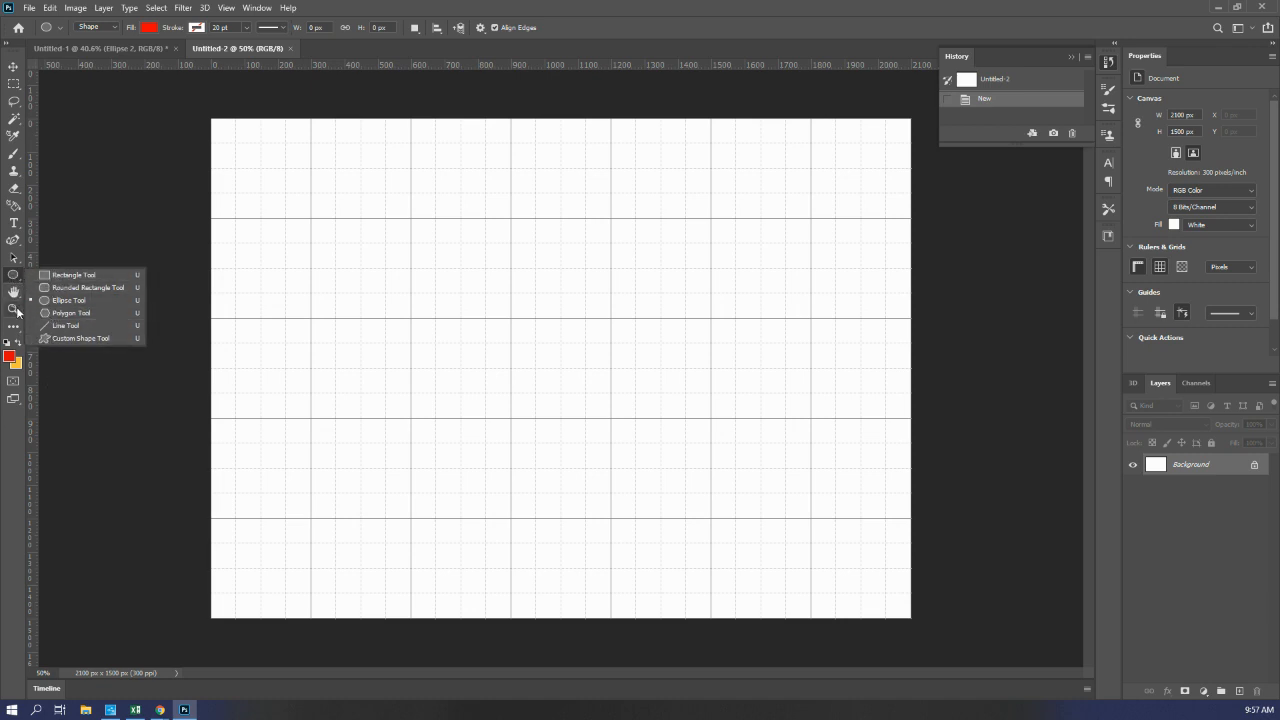
pyautogui.click(96, 217)
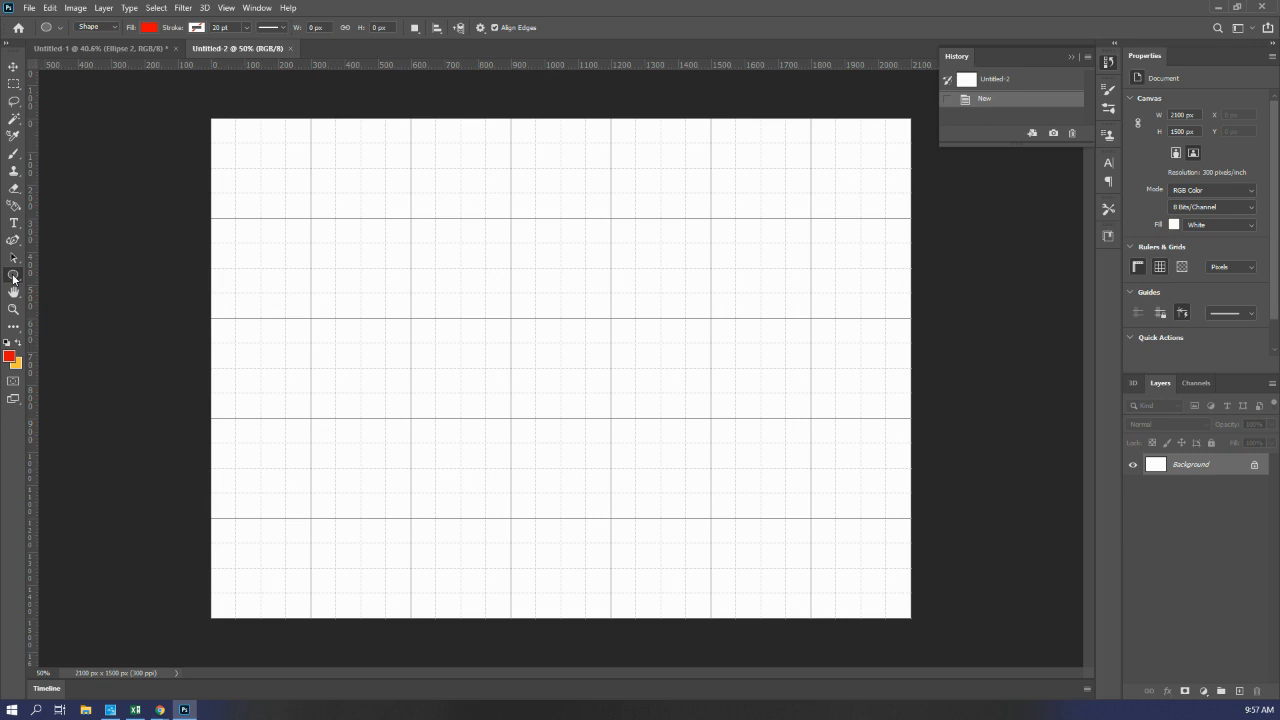
pyautogui.rightClick(13, 277)
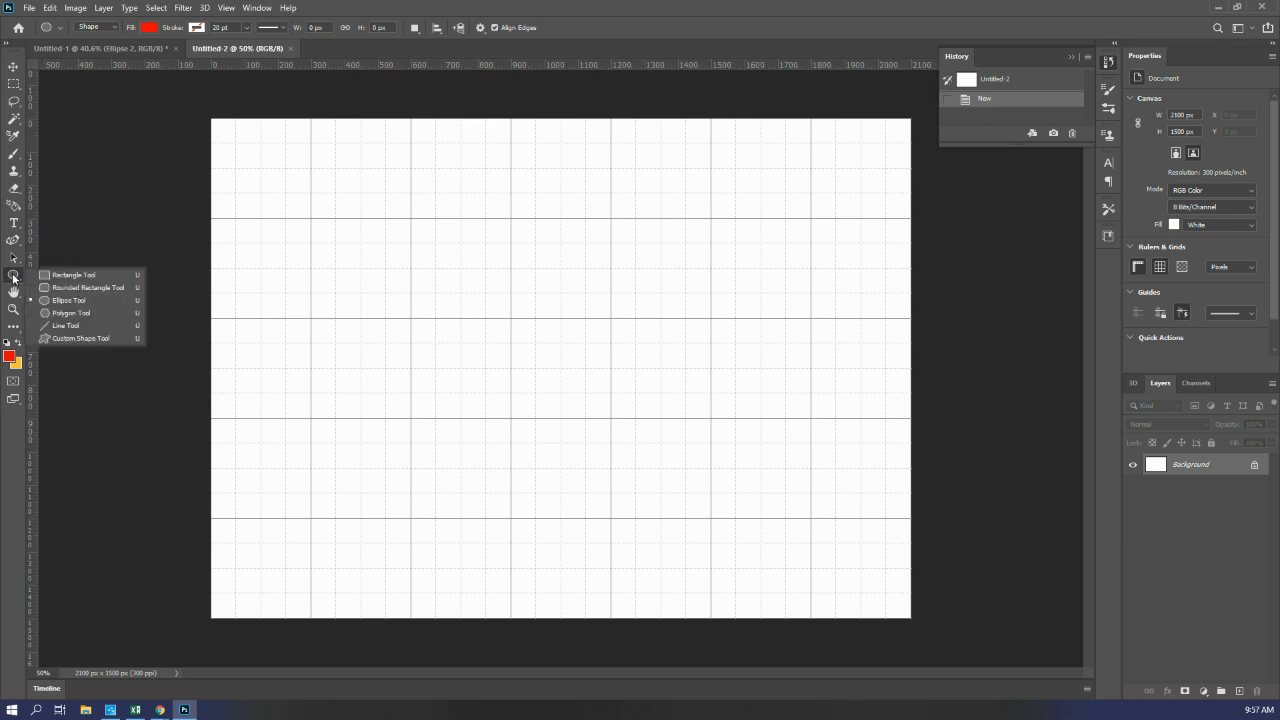
pyautogui.rightClick(269, 190)
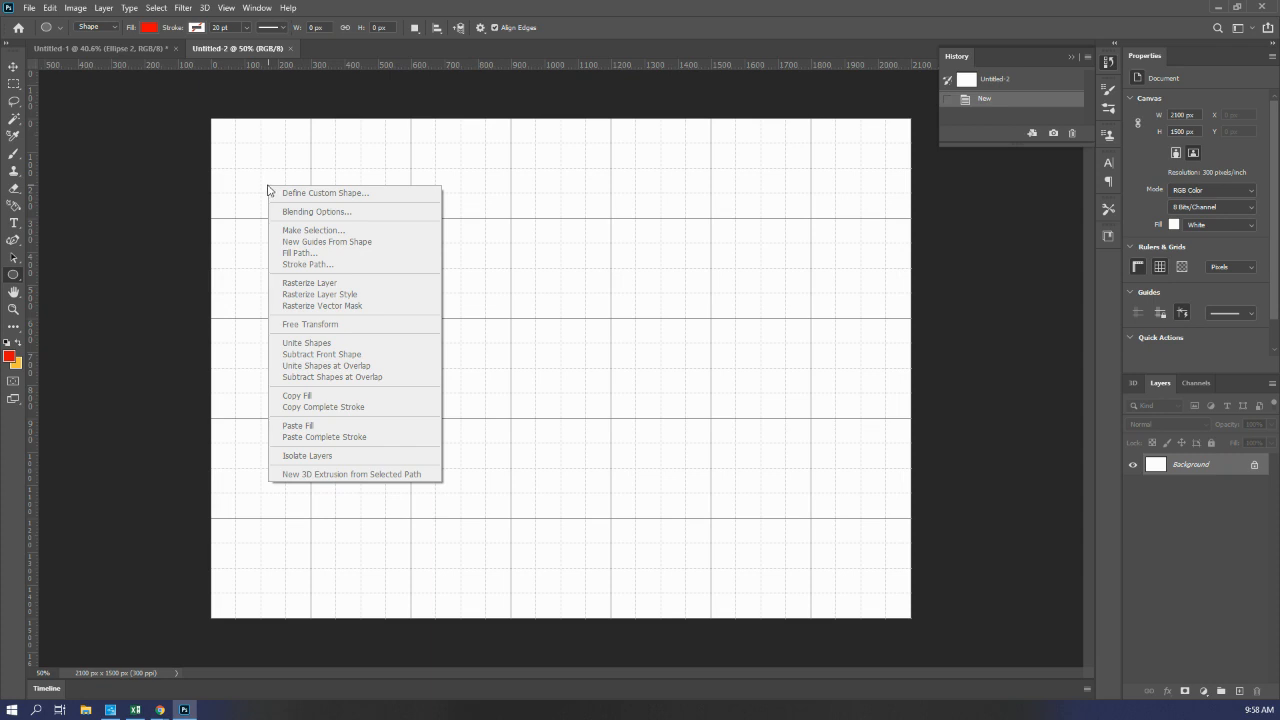
pyautogui.click(205, 318)
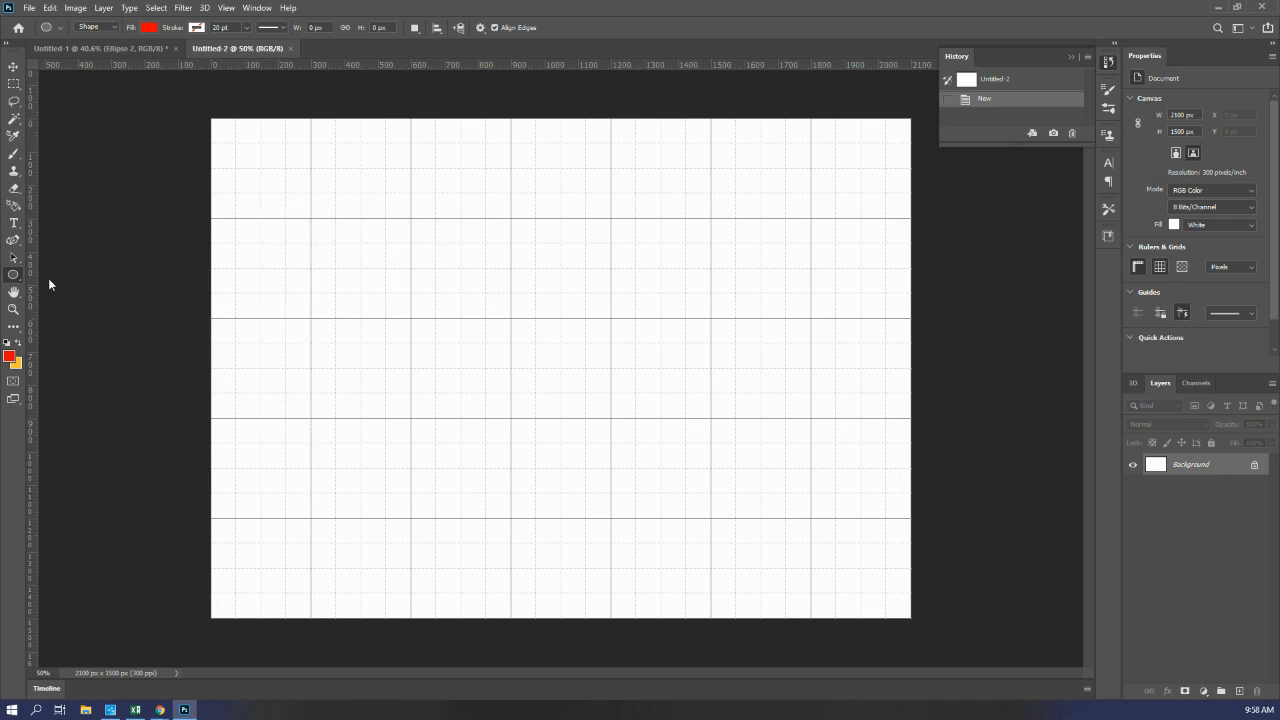
pyautogui.rightClick(12, 279)
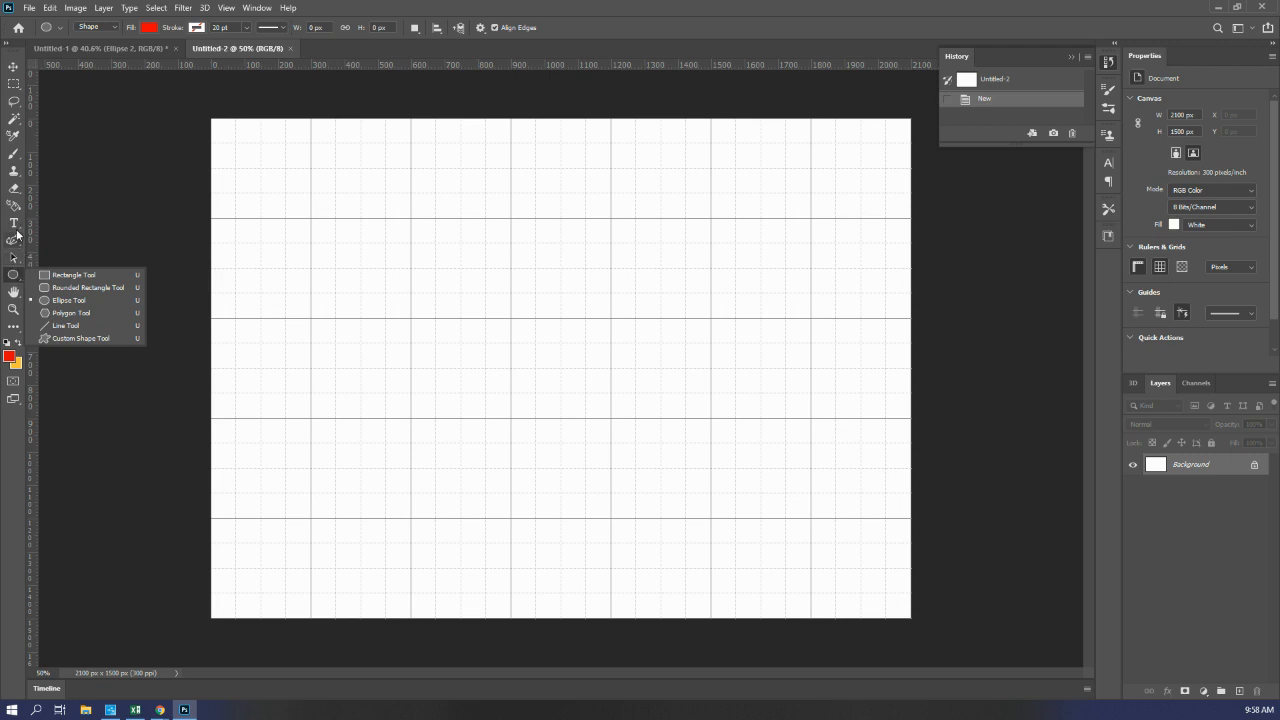
pyautogui.click(94, 228)
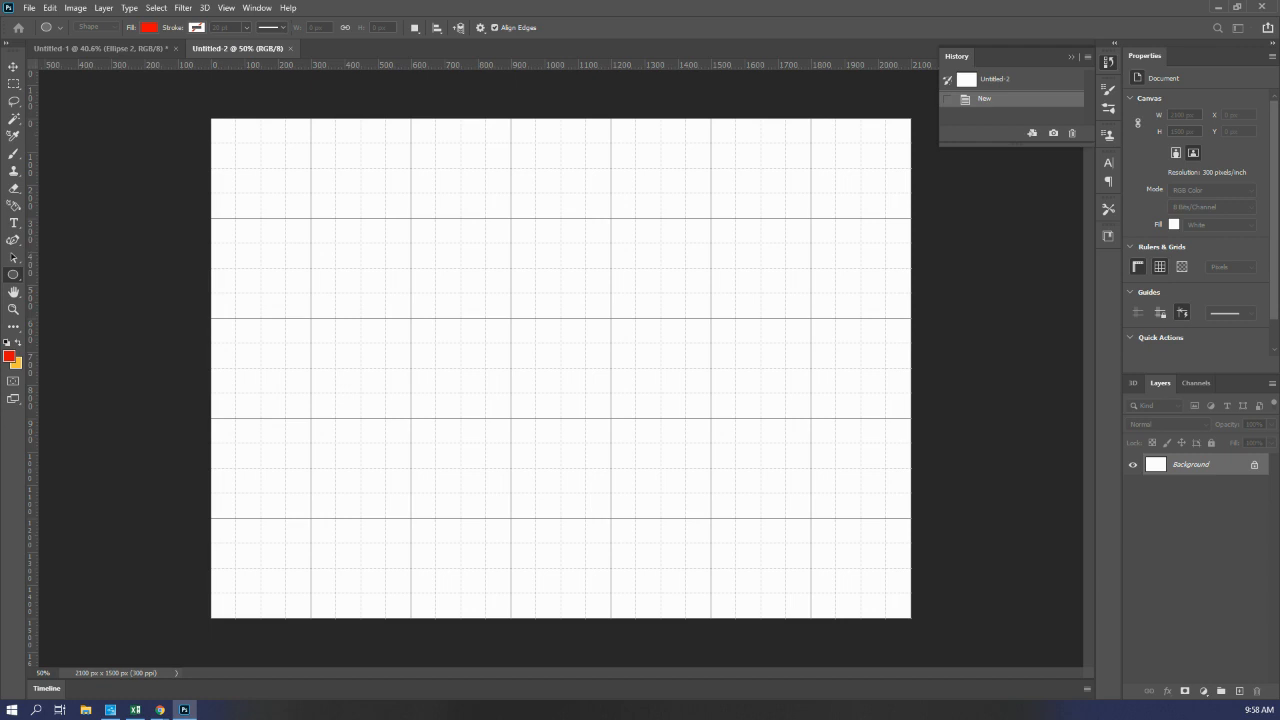
pyautogui.click(13, 242)
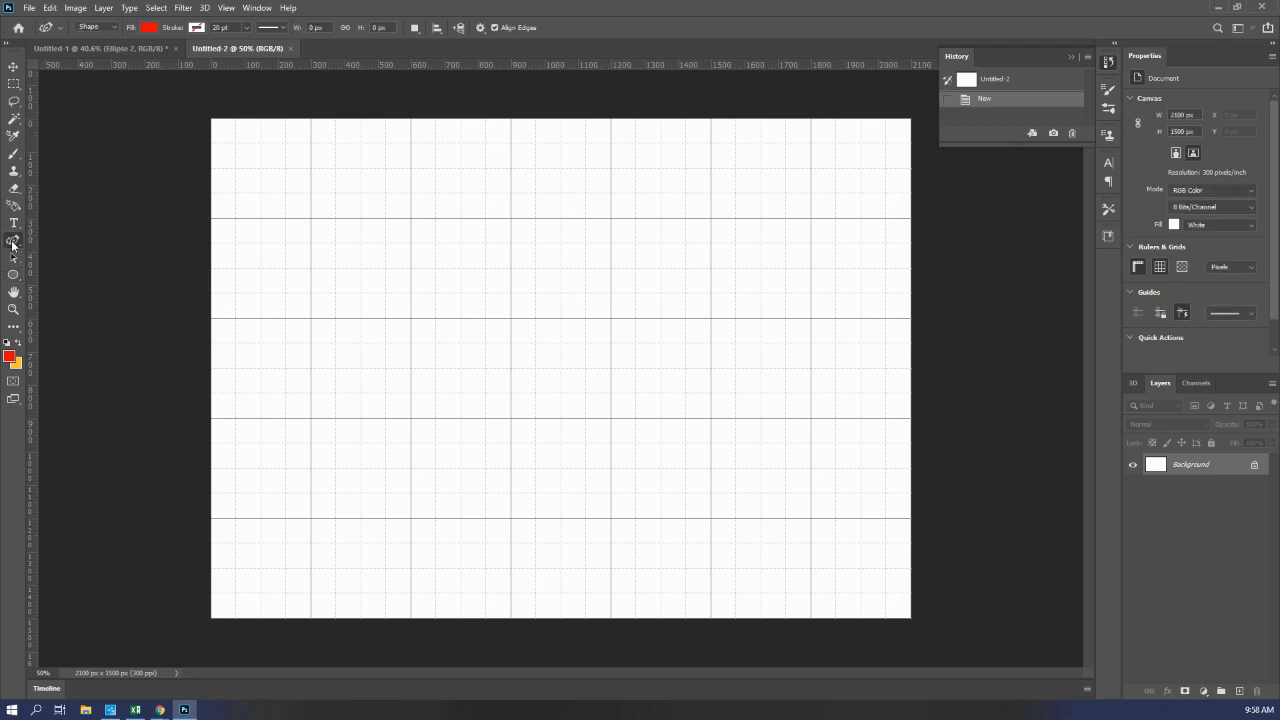
pyautogui.rightClick(13, 242)
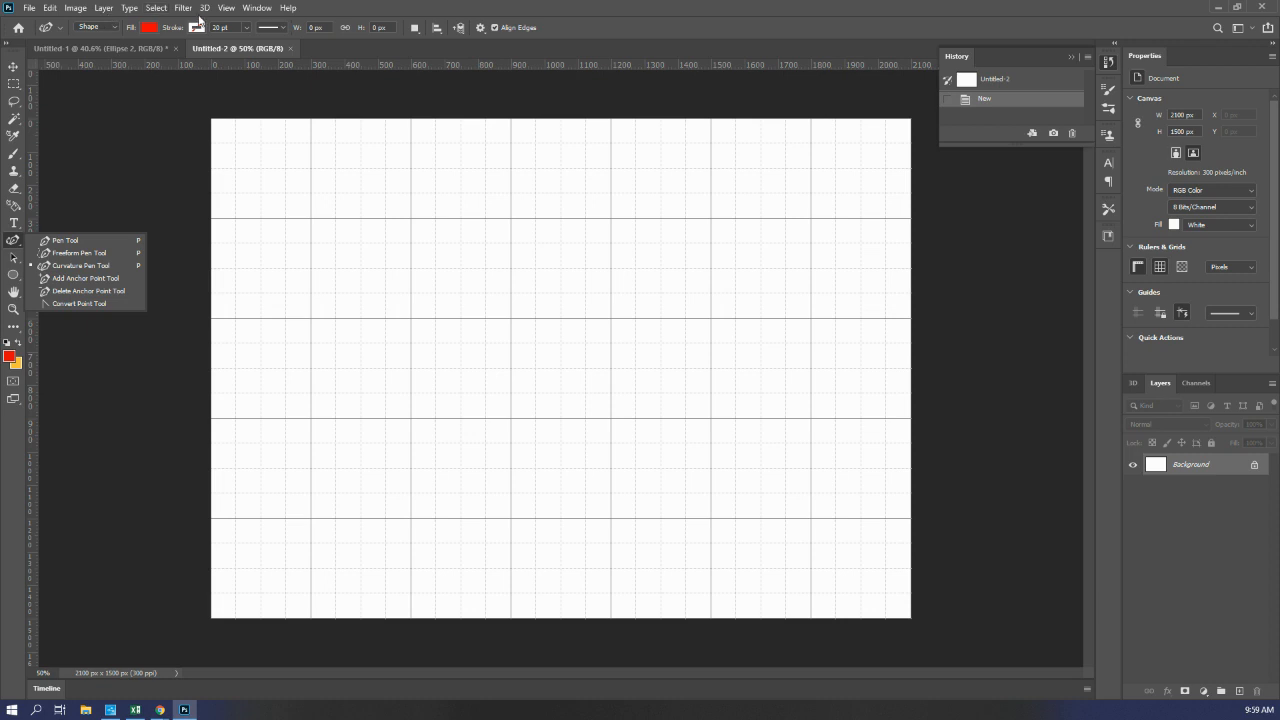
# Step: Hide the grid on the new document's canvas
pyautogui.click(226, 8)
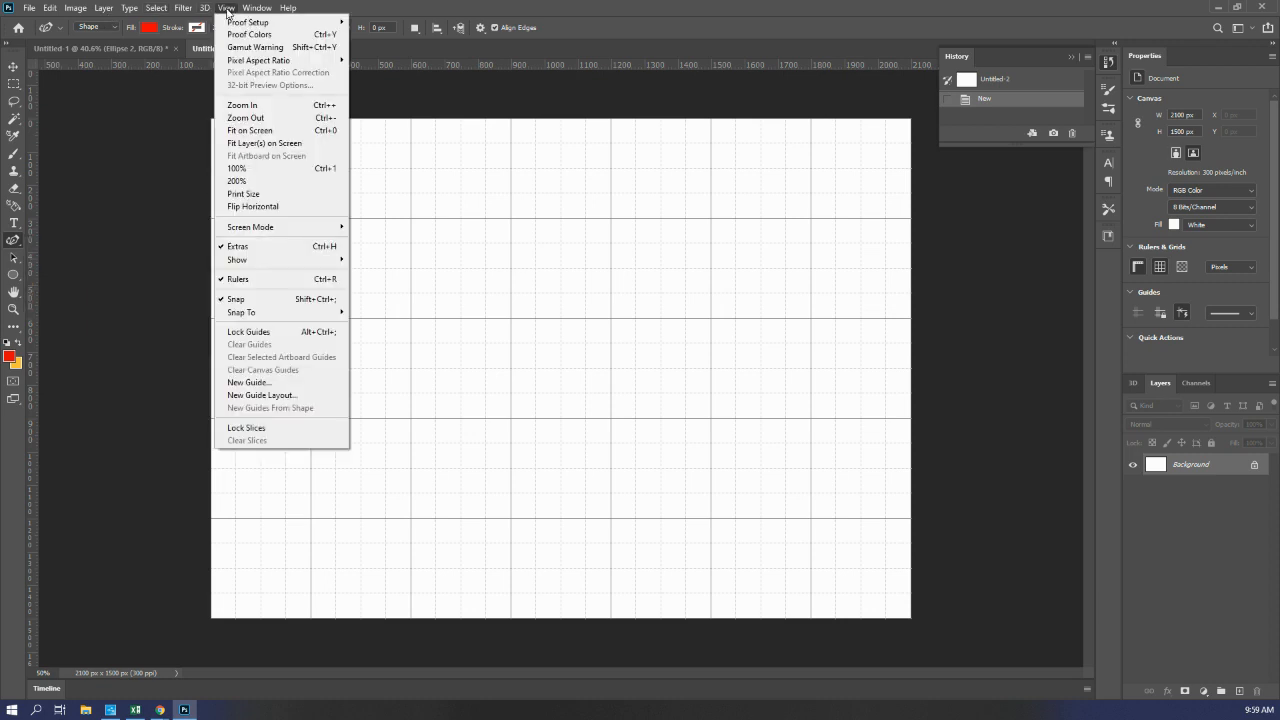
pyautogui.moveTo(238, 261)
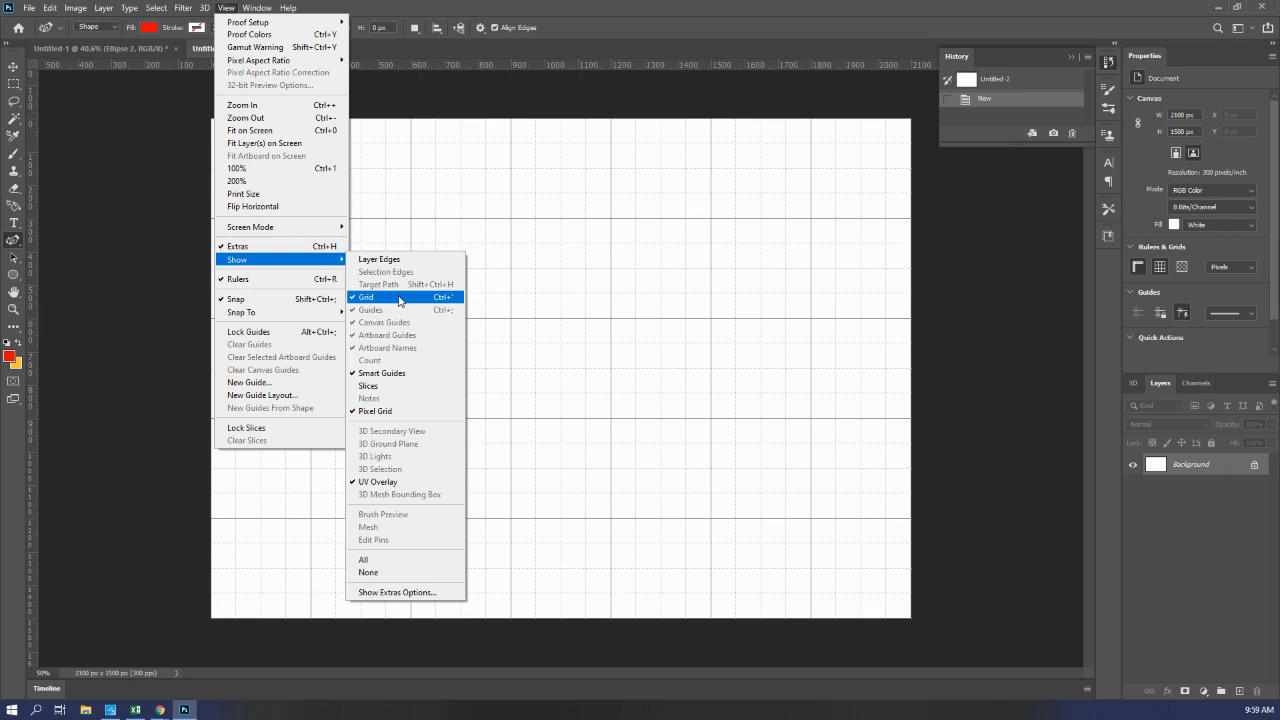
pyautogui.click(571, 281)
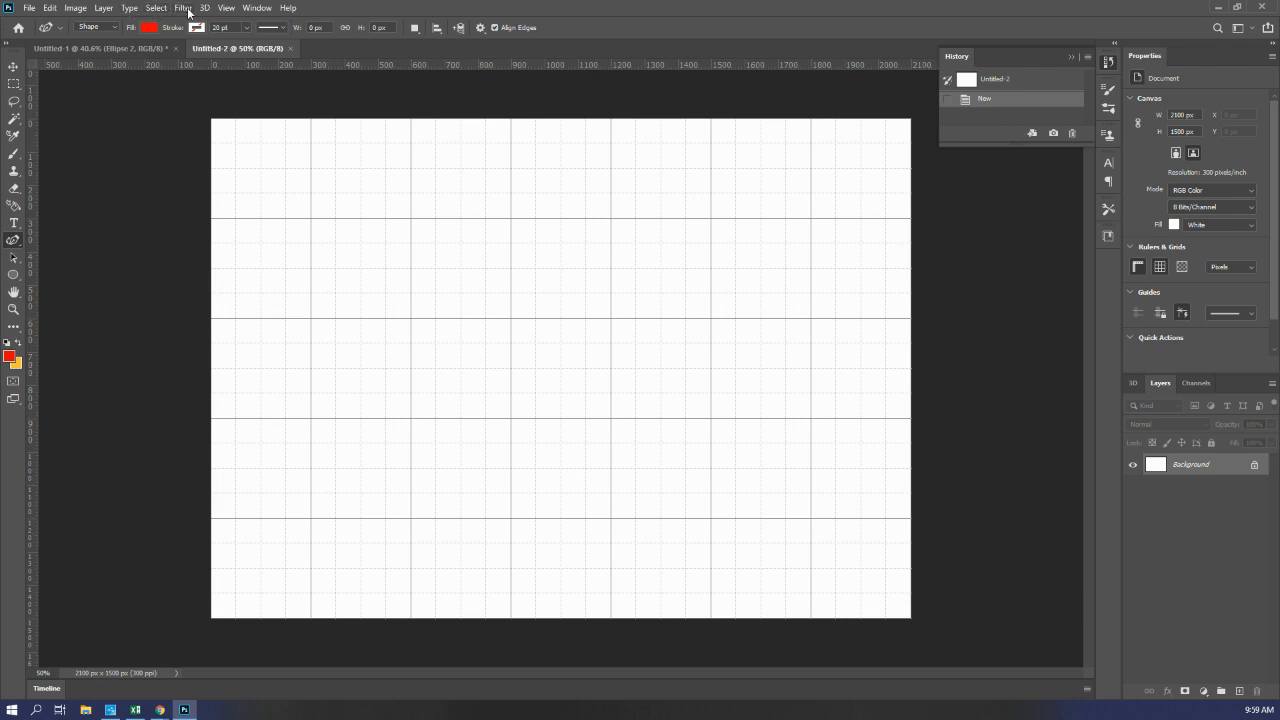
pyautogui.click(226, 8)
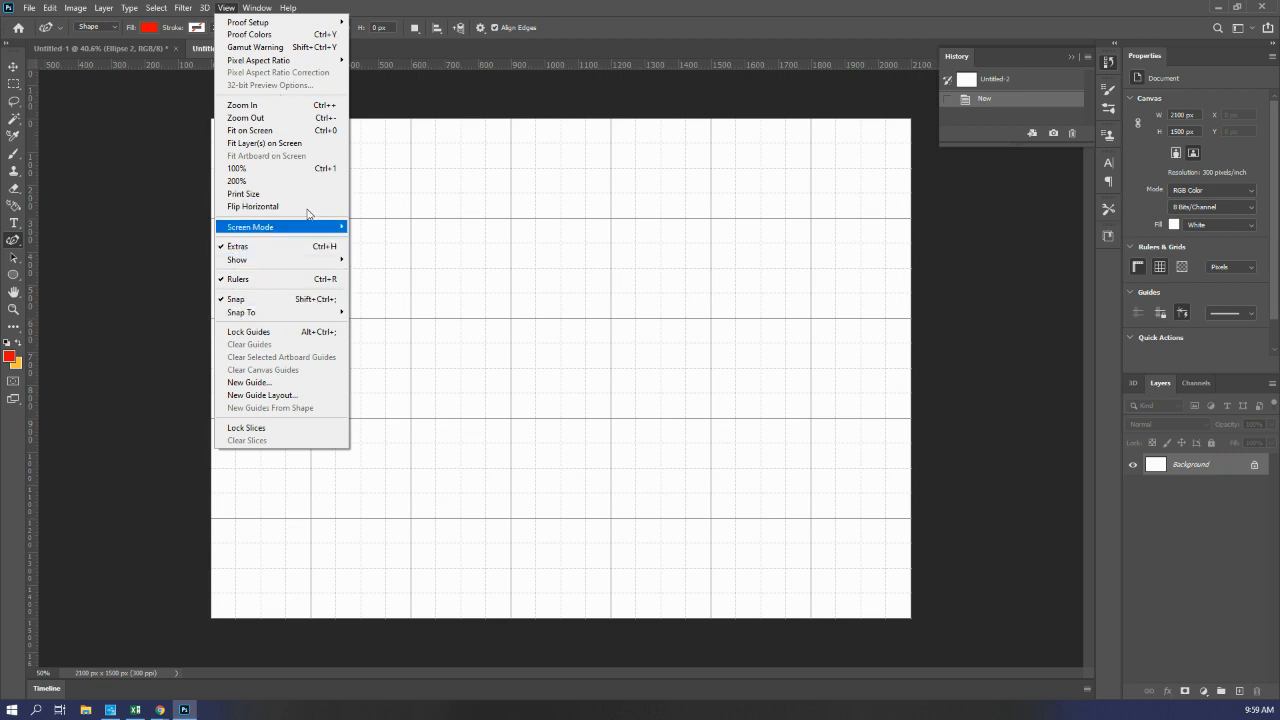
pyautogui.click(236, 8)
pyautogui.click(229, 8)
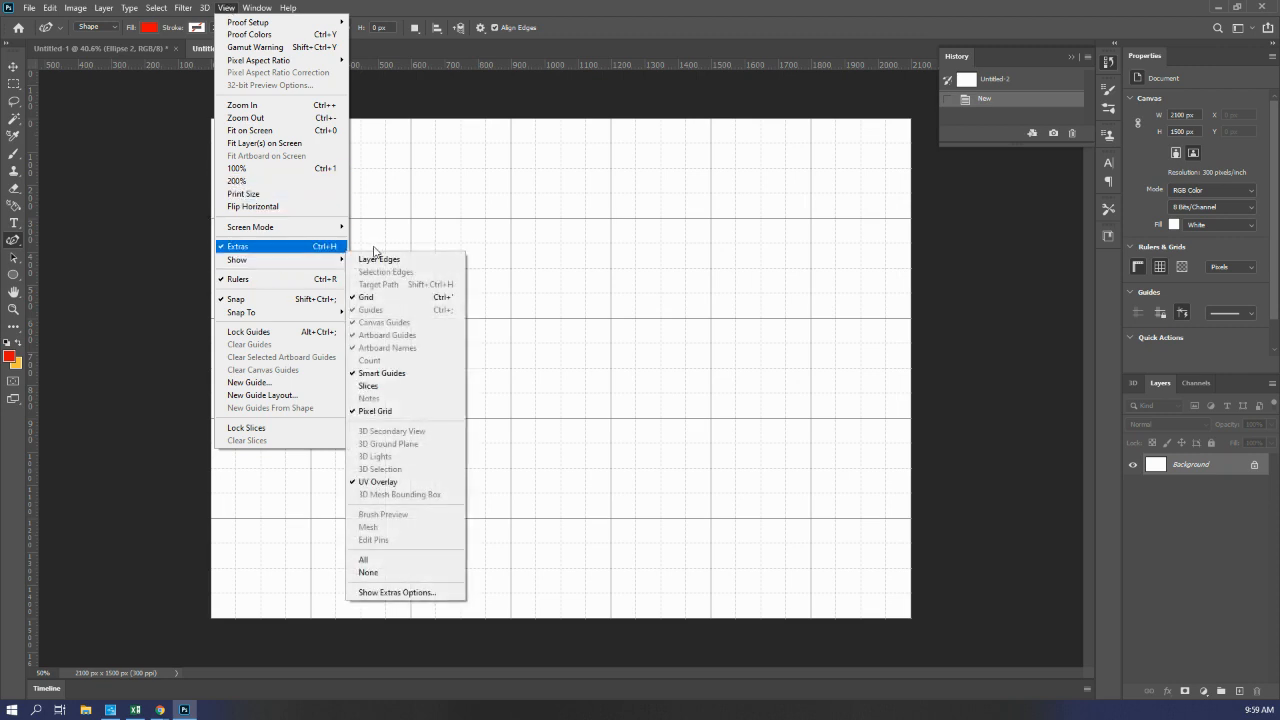
pyautogui.click(390, 298)
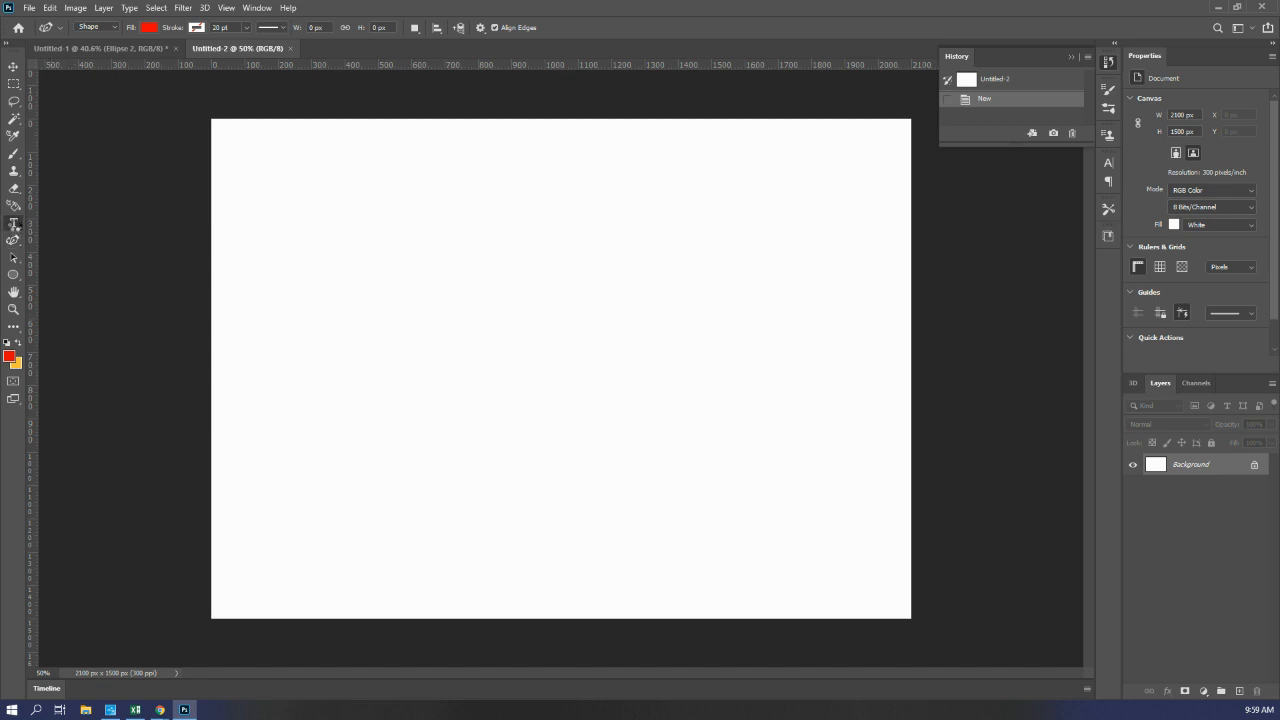
# Step: Create a horizontal text box about 926 by 464 px in the canvas's upper area and clear its placeholder text
pyautogui.click(12, 224)
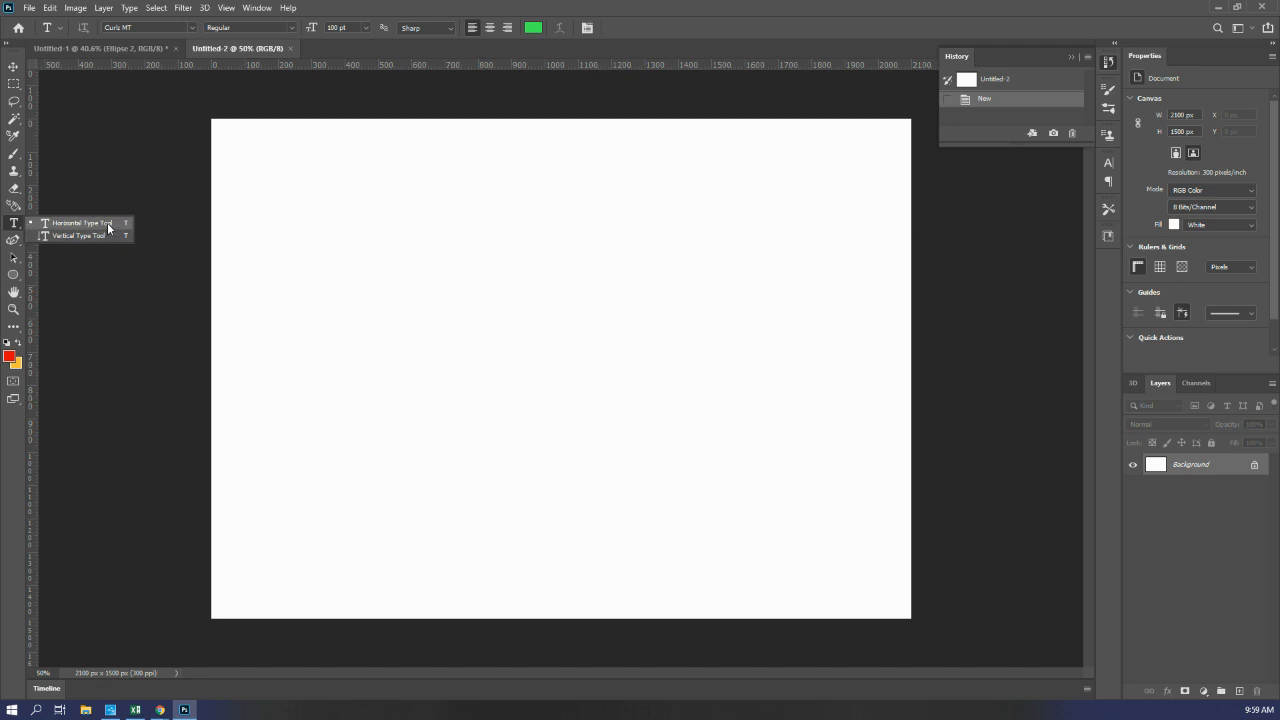
pyautogui.moveTo(323, 214); pyautogui.dragTo(635, 377)
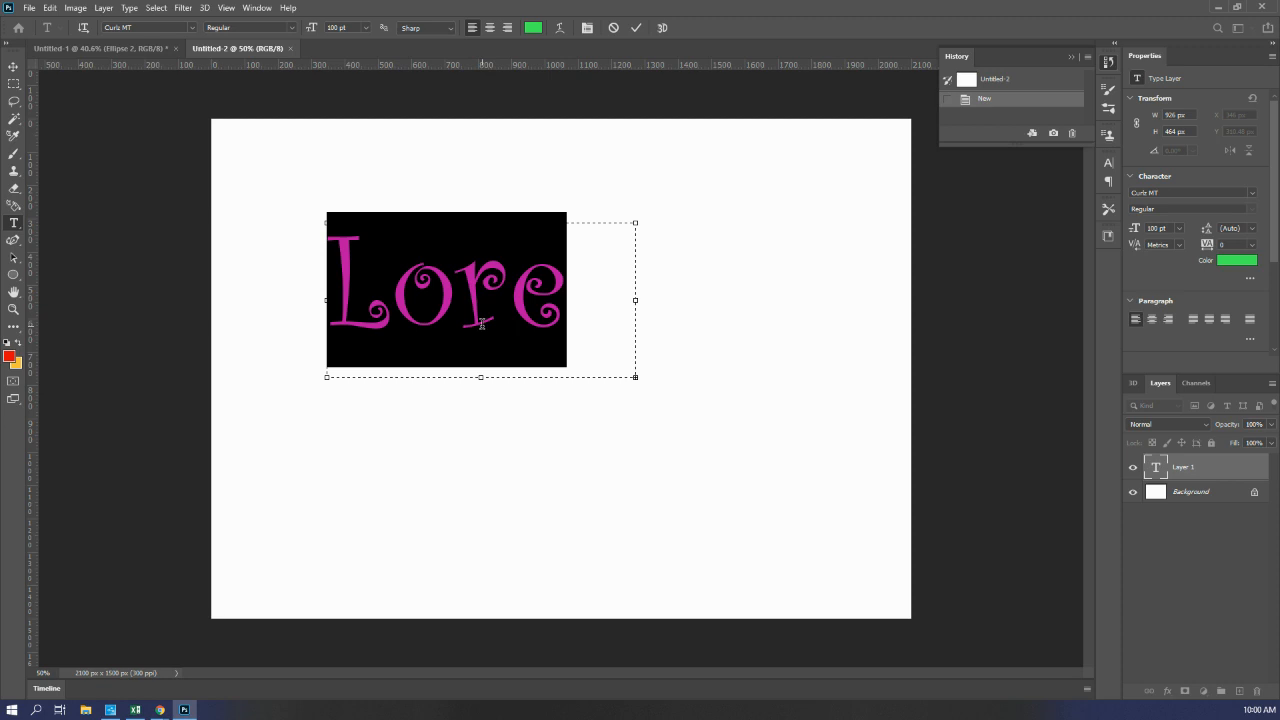
pyautogui.press('BackSpace')
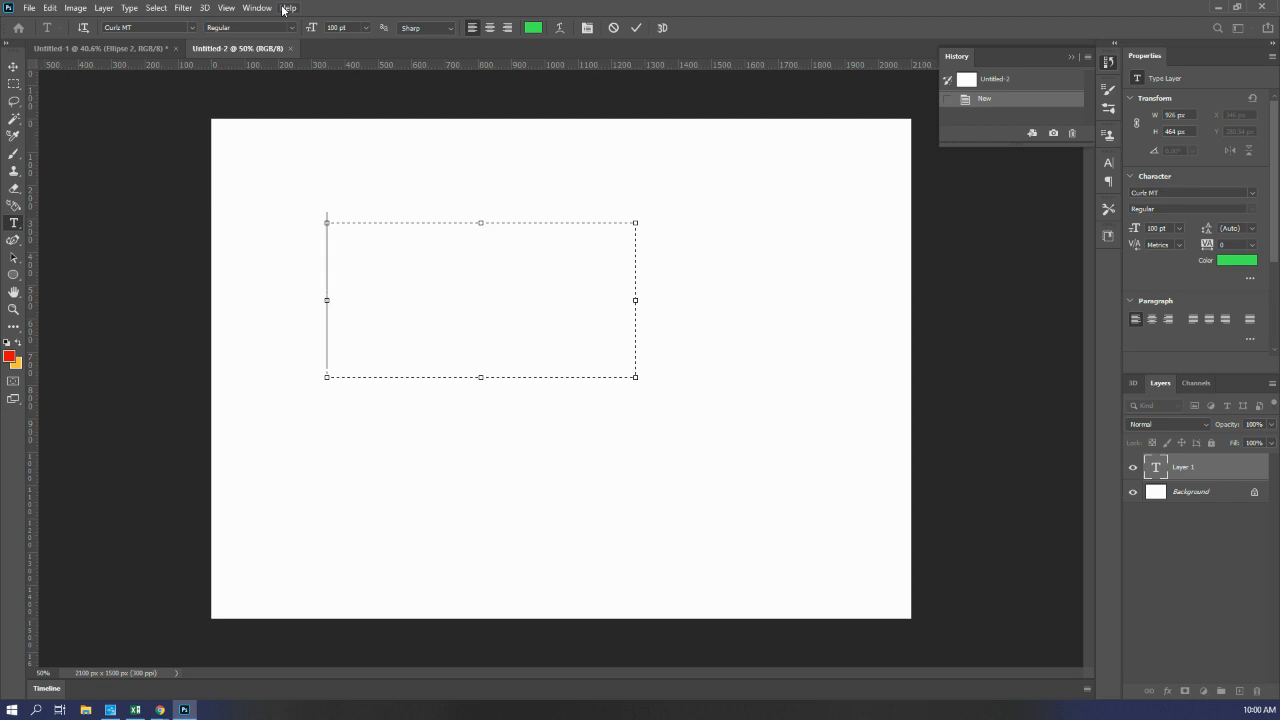
pyautogui.click(30, 9)
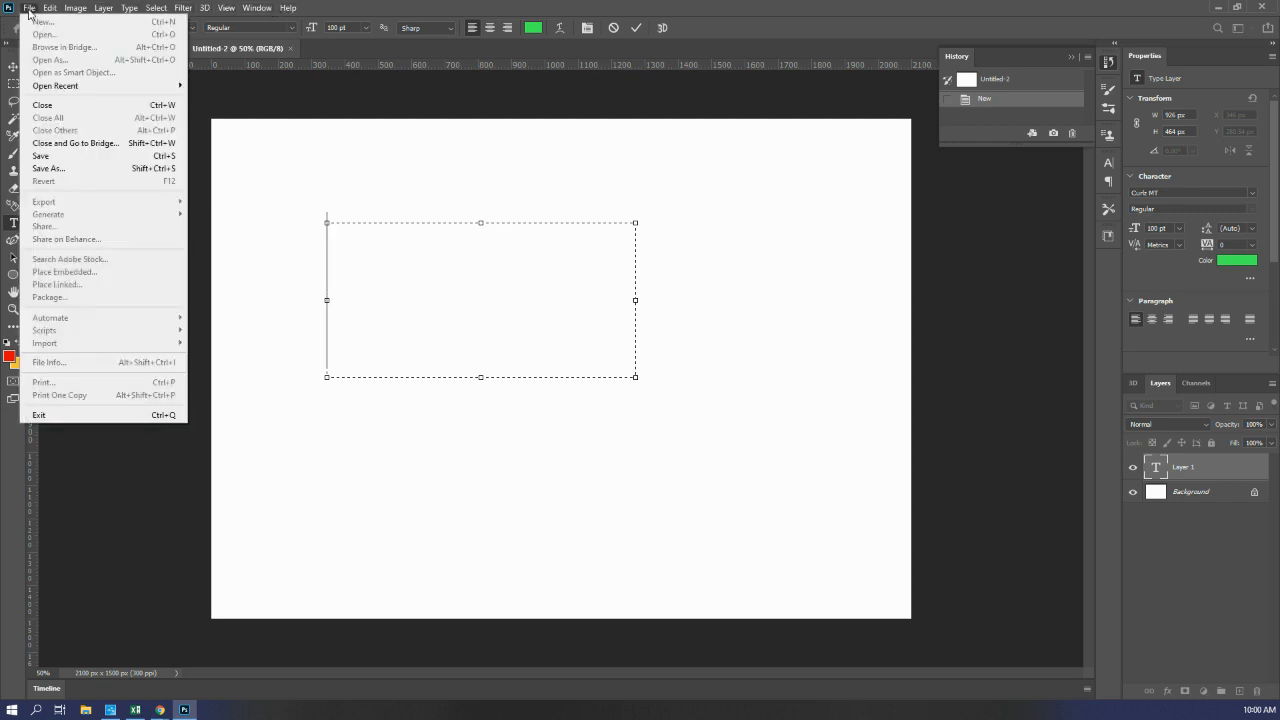
pyautogui.moveTo(75, 8)
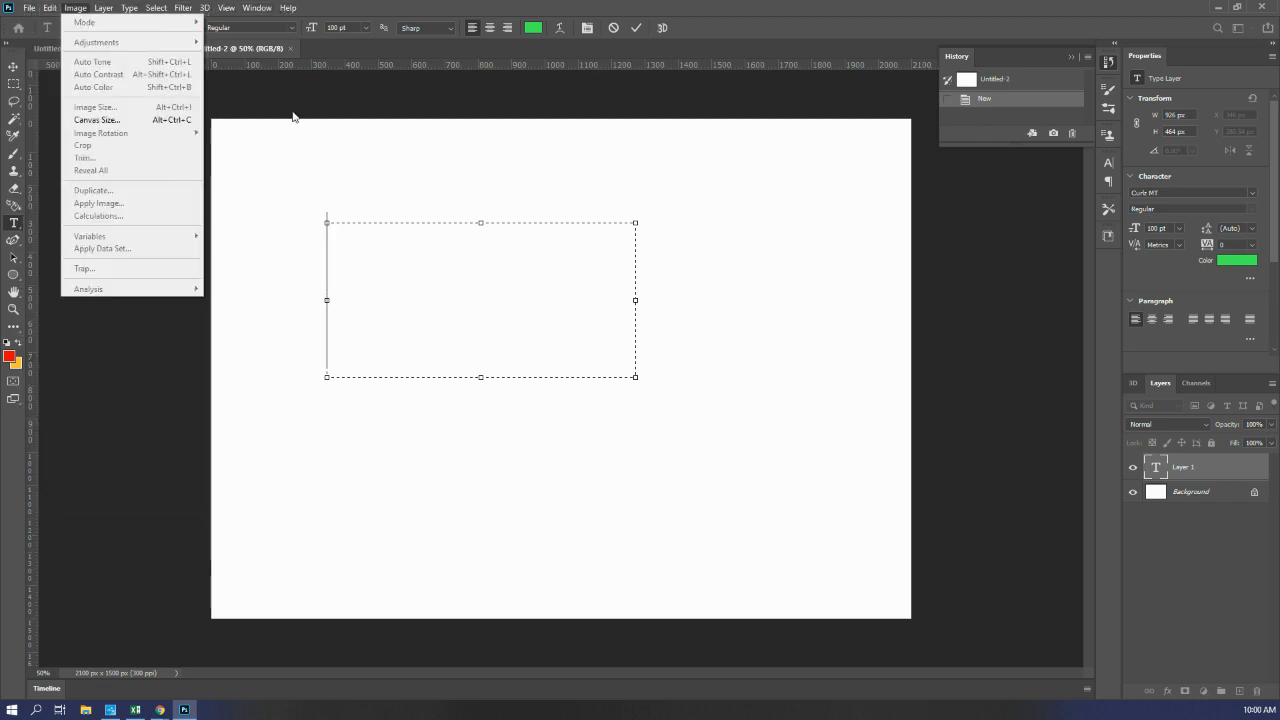
pyautogui.click(298, 178)
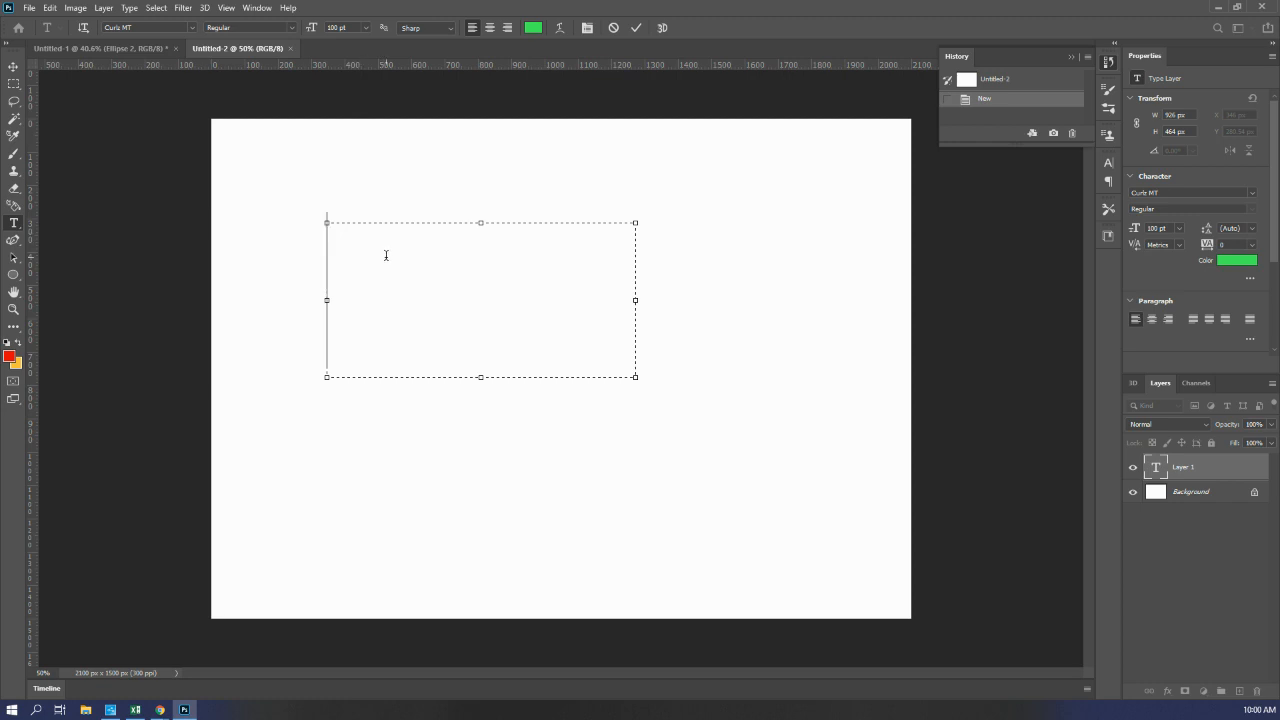
# Step: Set the text box's font to Old English Text MT
pyautogui.click(193, 29)
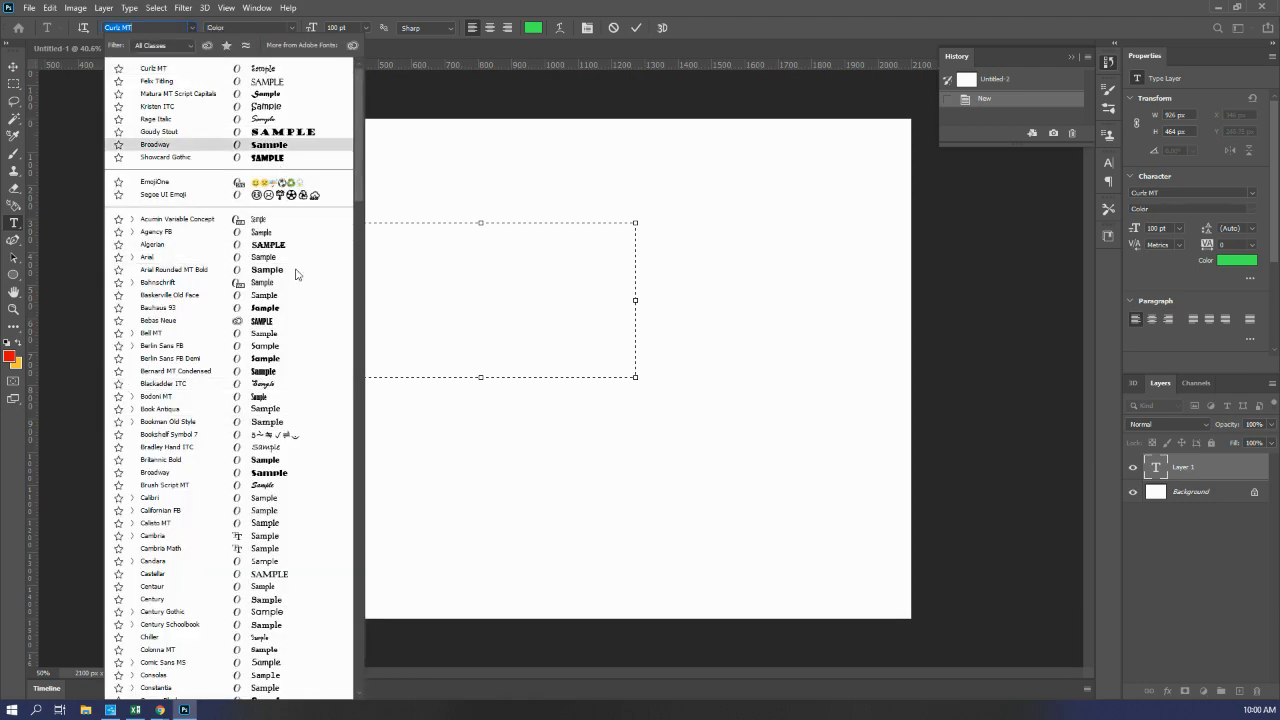
pyautogui.scroll(-8, 294, 345)
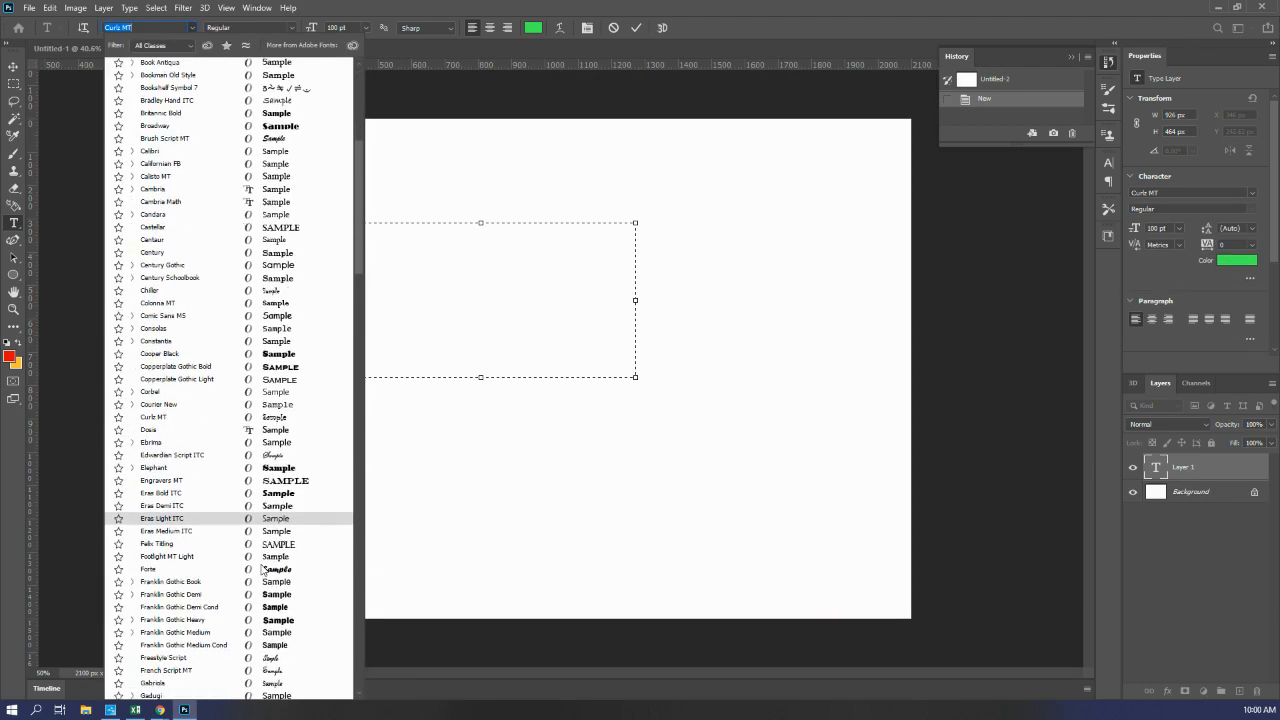
pyautogui.scroll(-10, 266, 570)
pyautogui.scroll(-7, 263, 567)
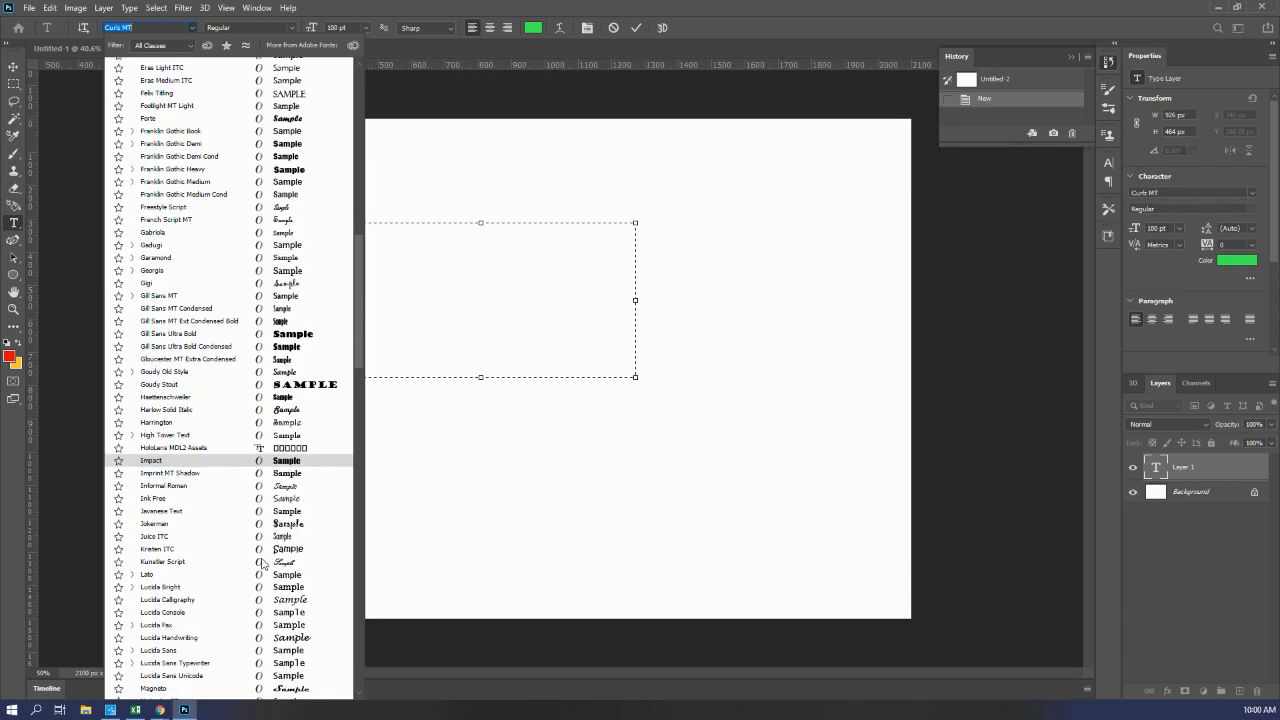
pyautogui.scroll(-2, 247, 556)
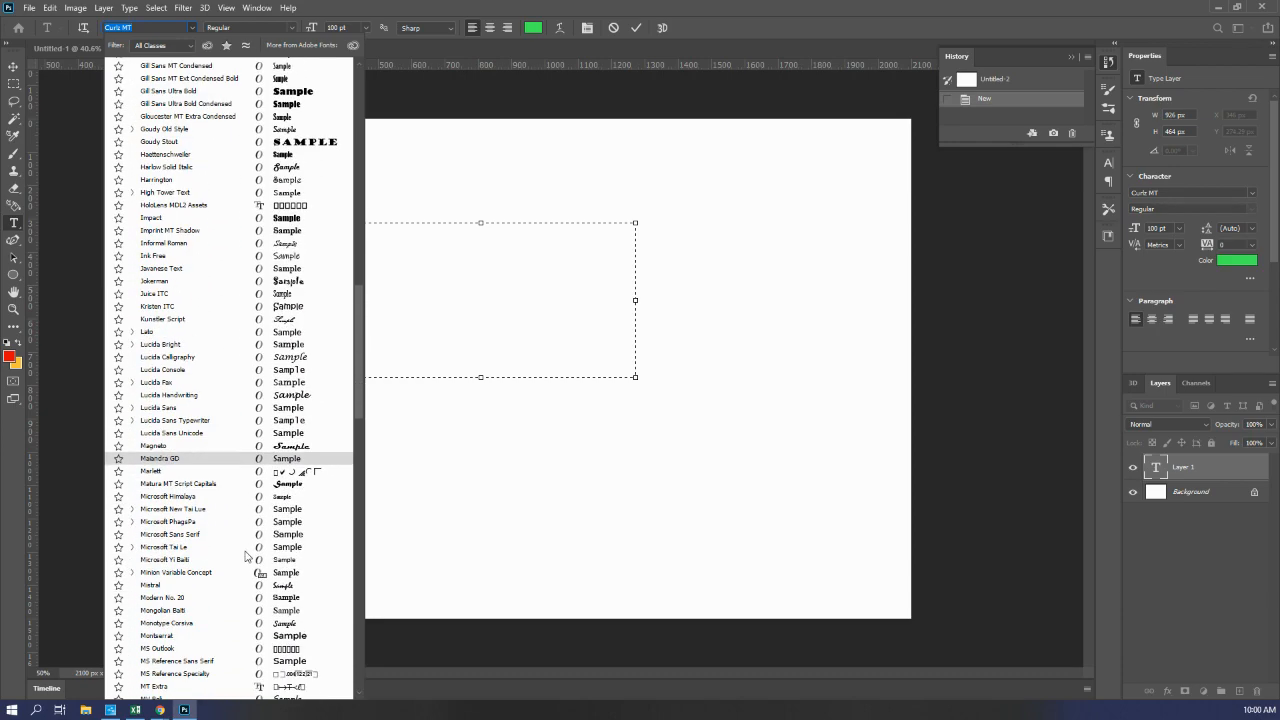
pyautogui.scroll(-6, 247, 556)
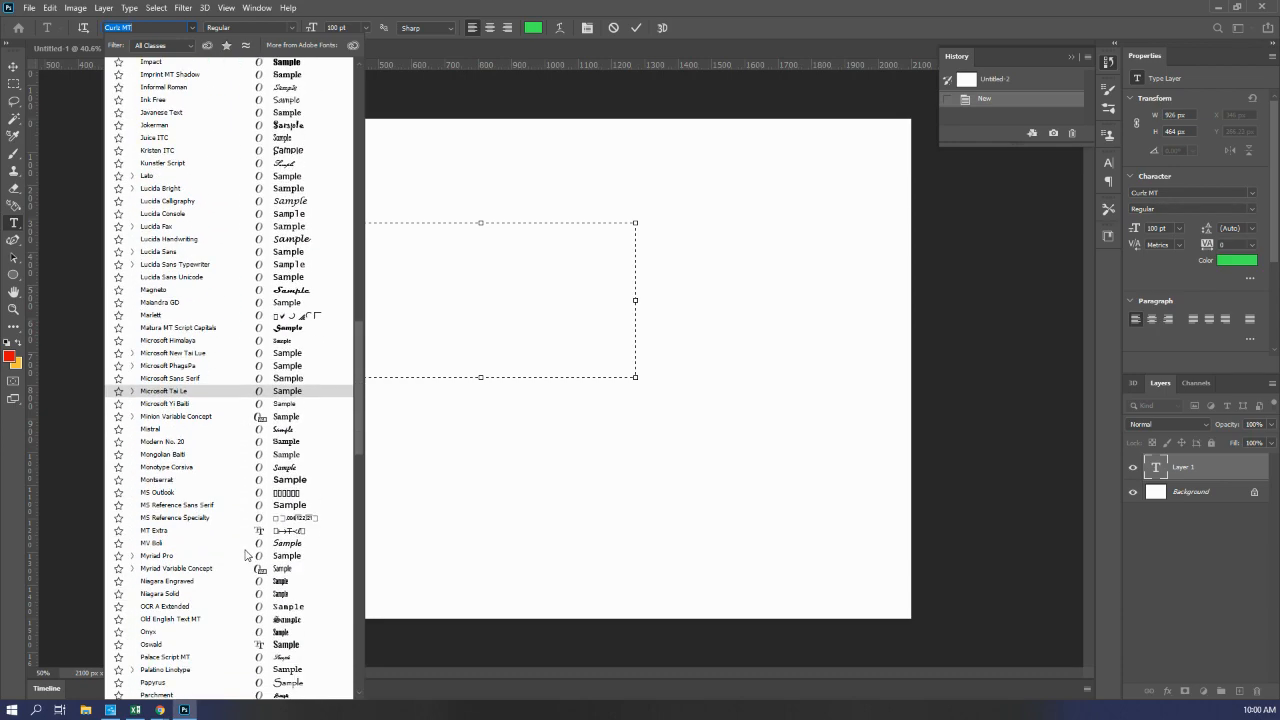
pyautogui.click(287, 533)
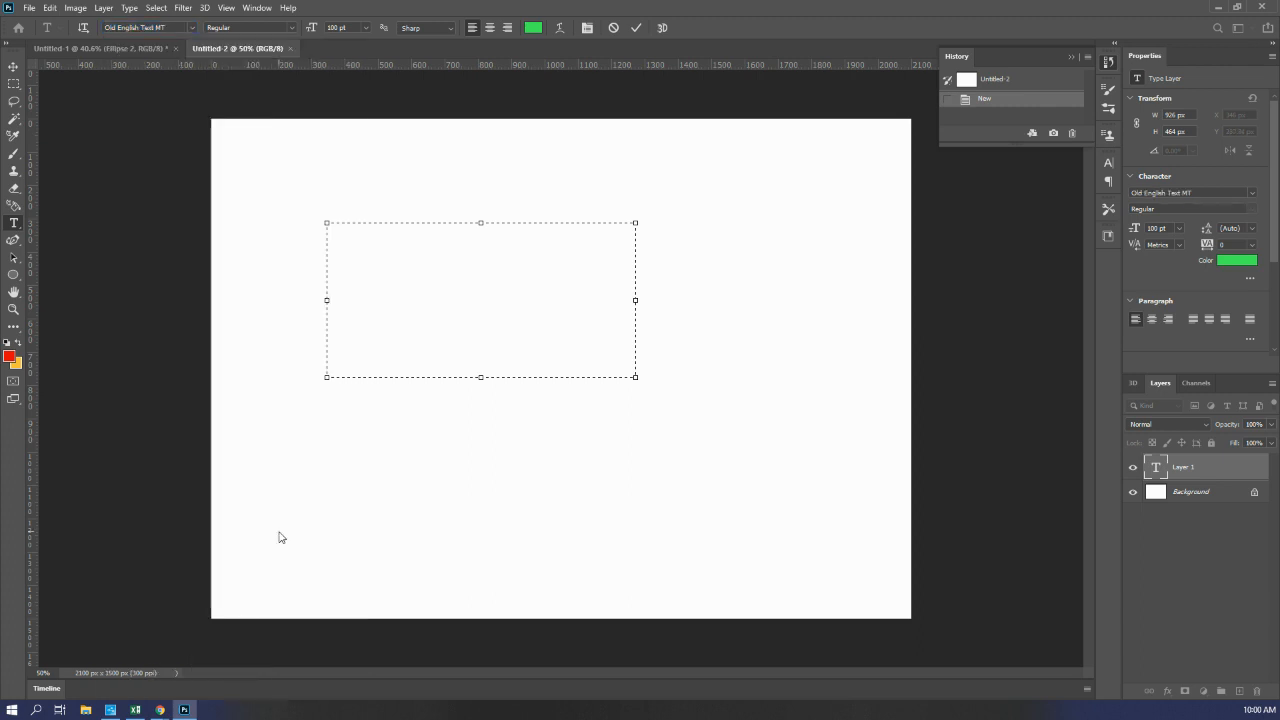
# Step: Set the font style to Regular and the text anti-aliasing to Sharp
pyautogui.click(292, 28)
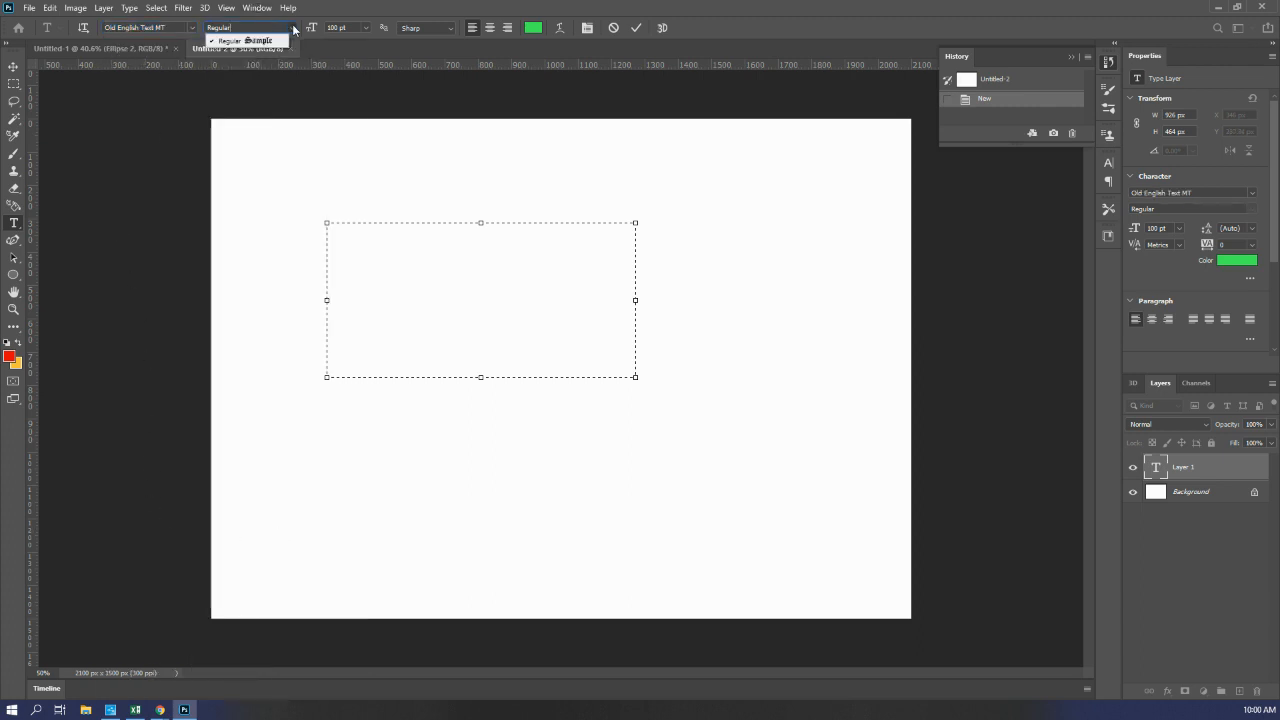
pyautogui.click(240, 40)
pyautogui.click(335, 28)
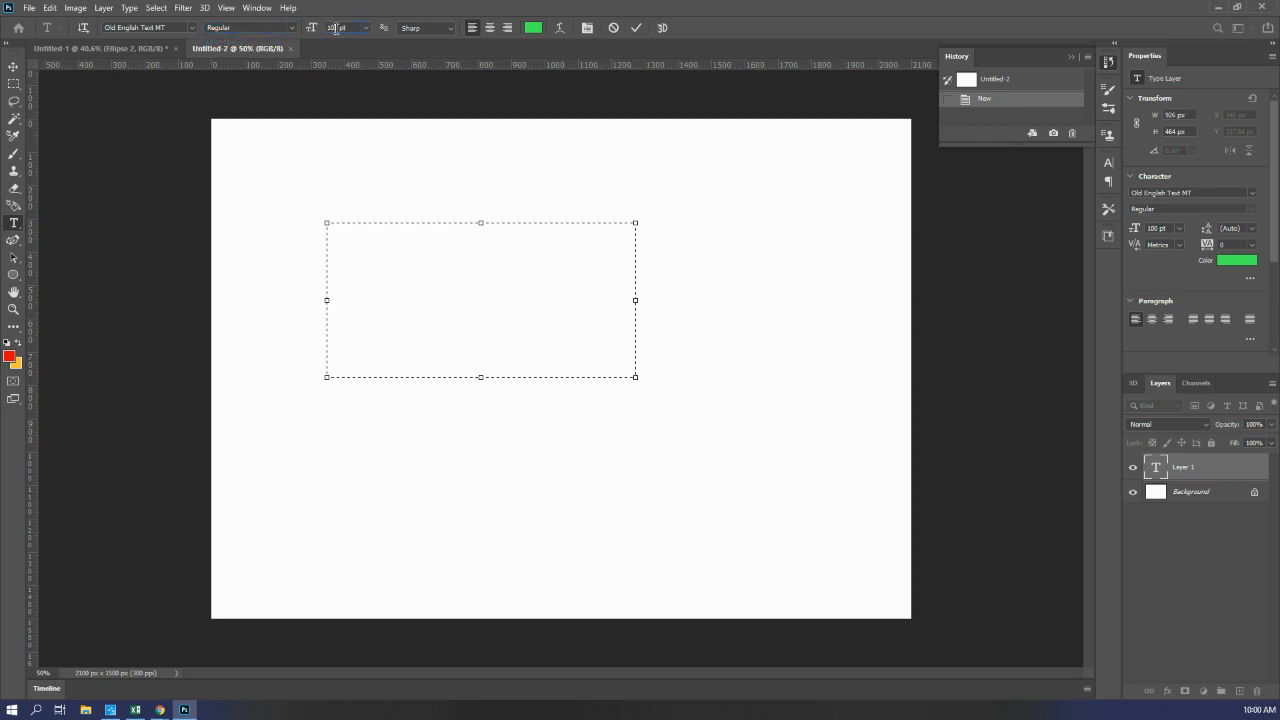
pyautogui.click(438, 35)
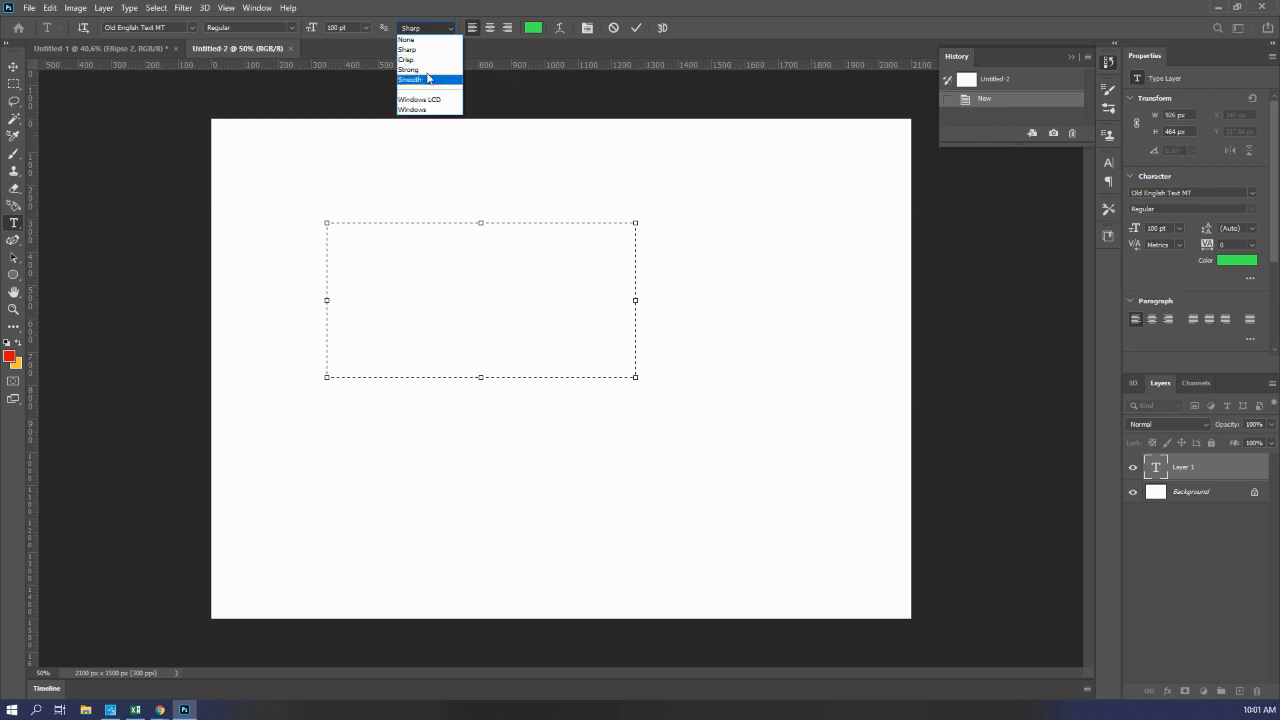
pyautogui.click(428, 50)
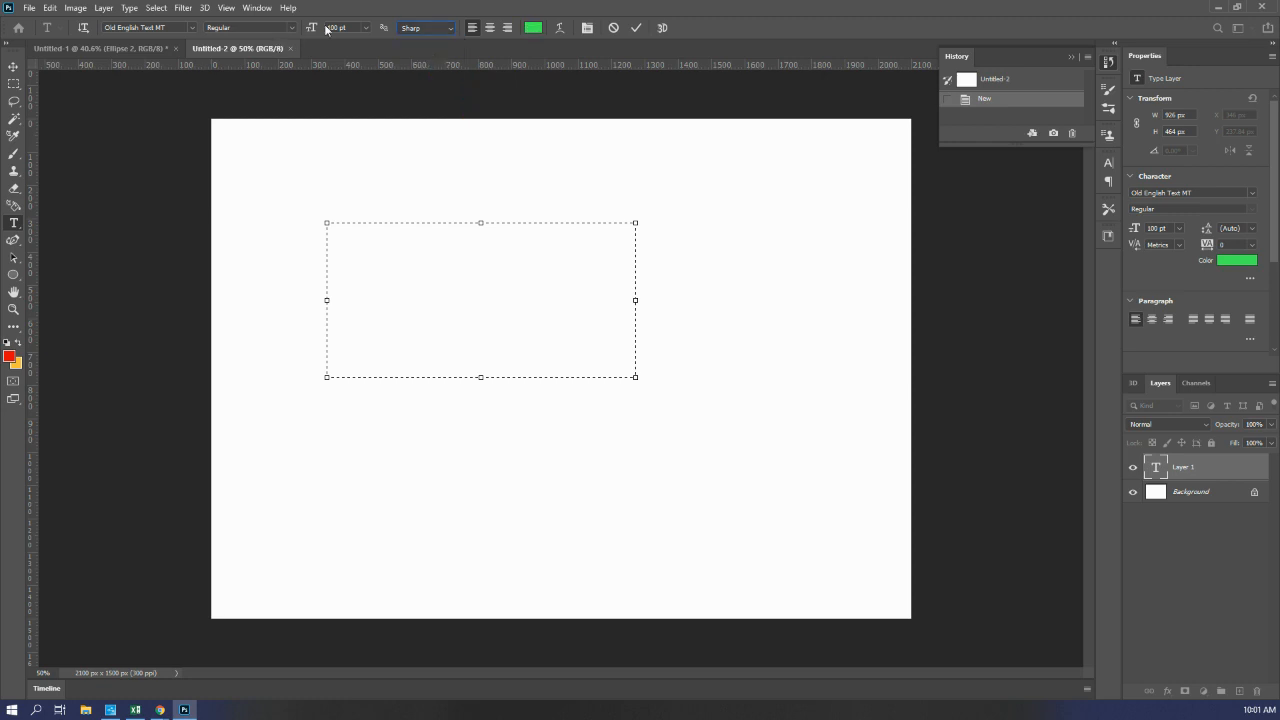
# Step: Enter the text "T B" in the empty text box
pyautogui.click(337, 270)
pyautogui.write('T B')
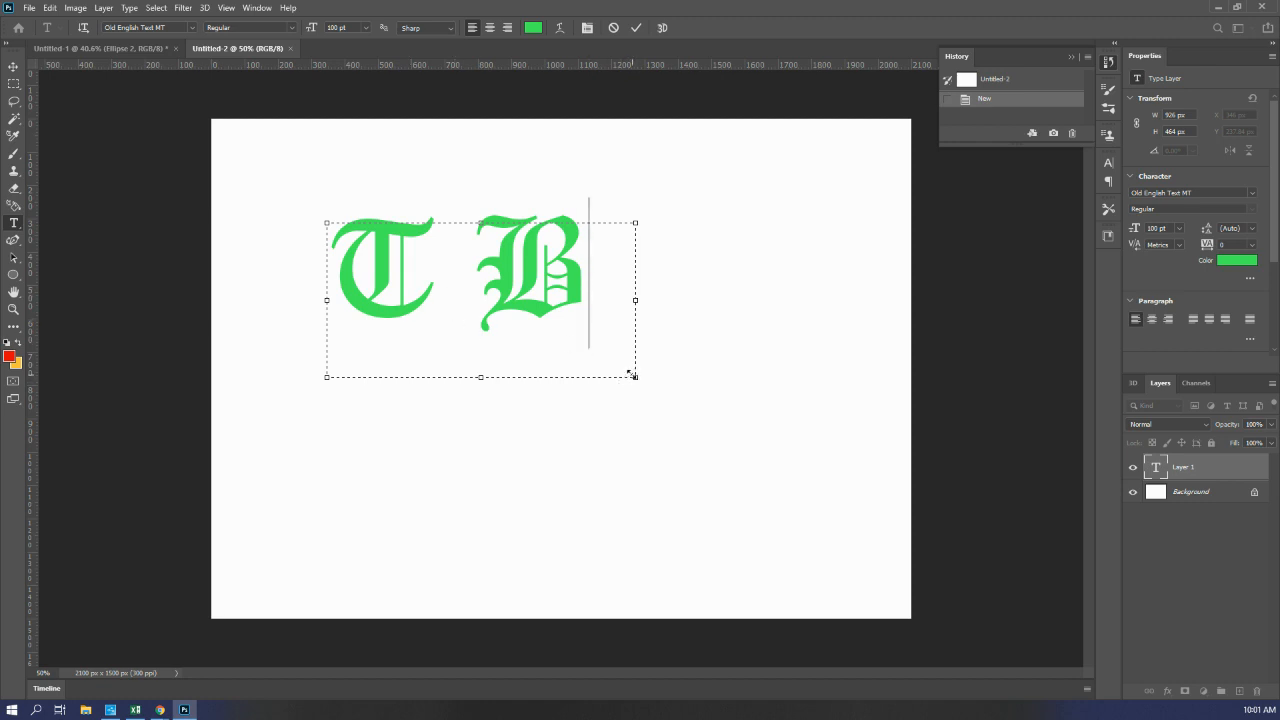
# Step: Place the B indented on a line below the T and extend the text box to about 1070 px high
pyautogui.click(453, 298)
pyautogui.press('Delete')
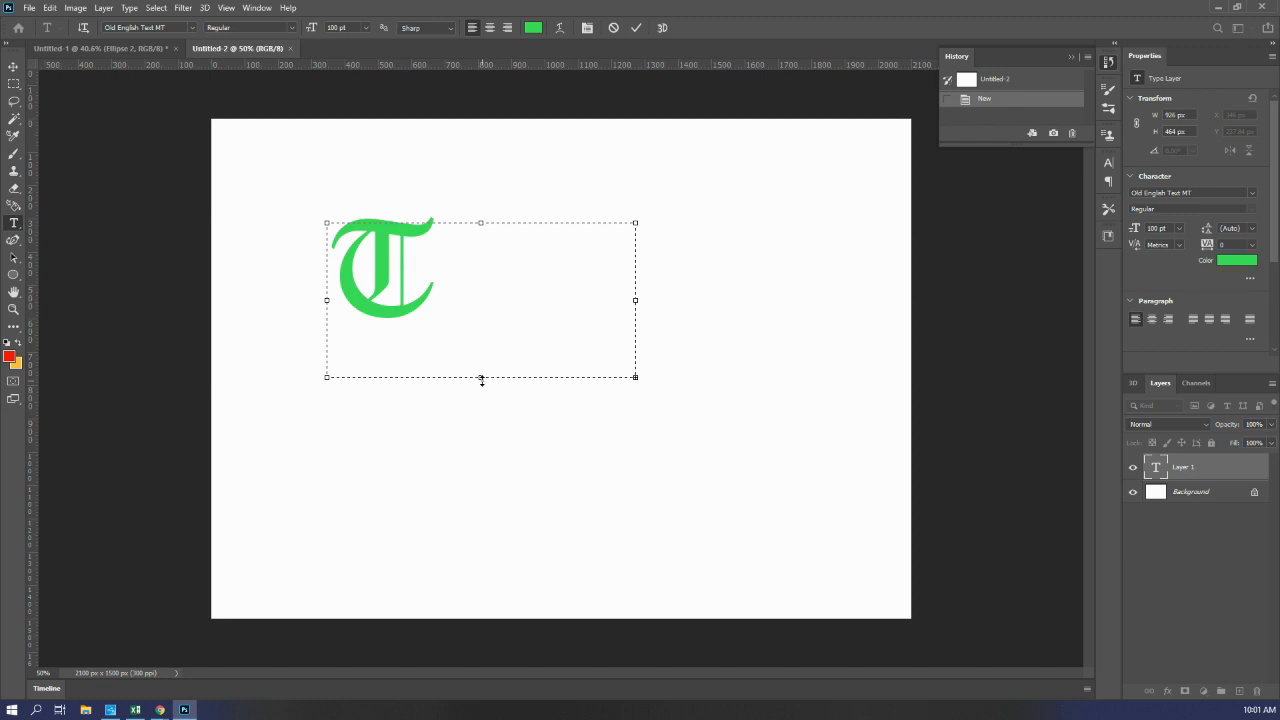
pyautogui.moveTo(481, 380); pyautogui.dragTo(481, 579)
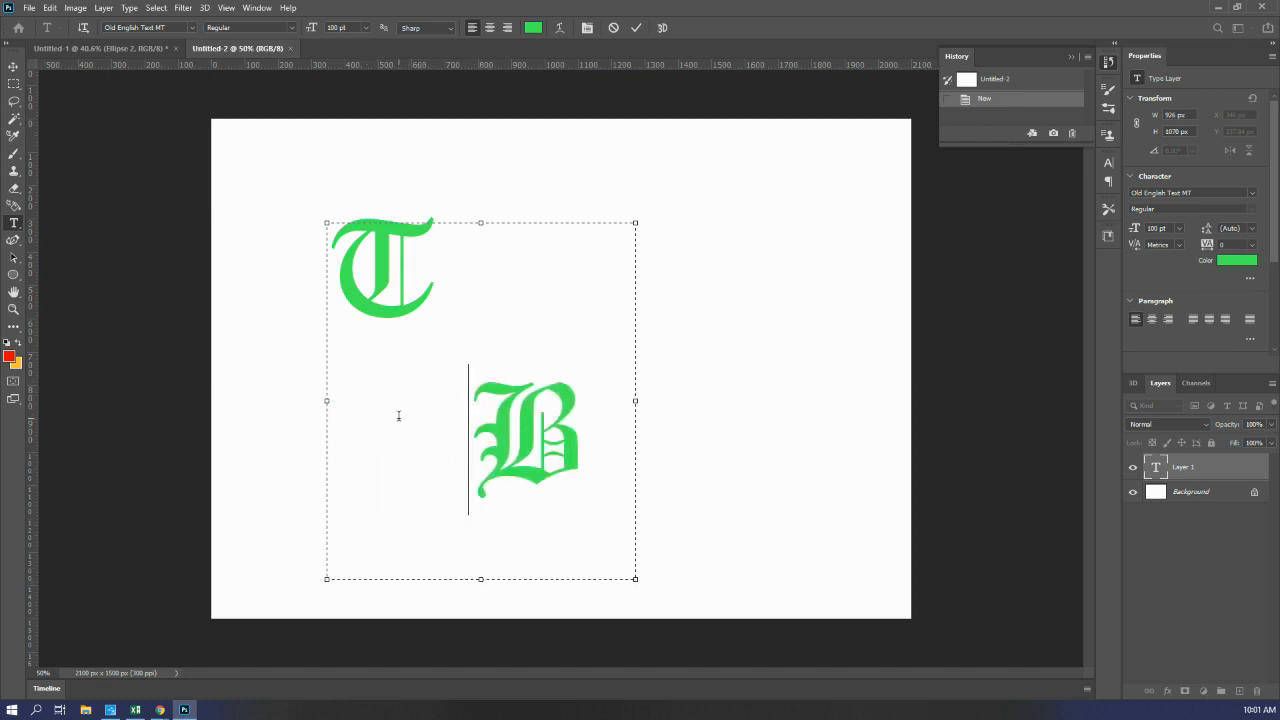
# Step: Lower the text box's upper edge, shorten it from below to fit the two staggered initials, and commit the text
pyautogui.moveTo(481, 223); pyautogui.dragTo(480, 250)
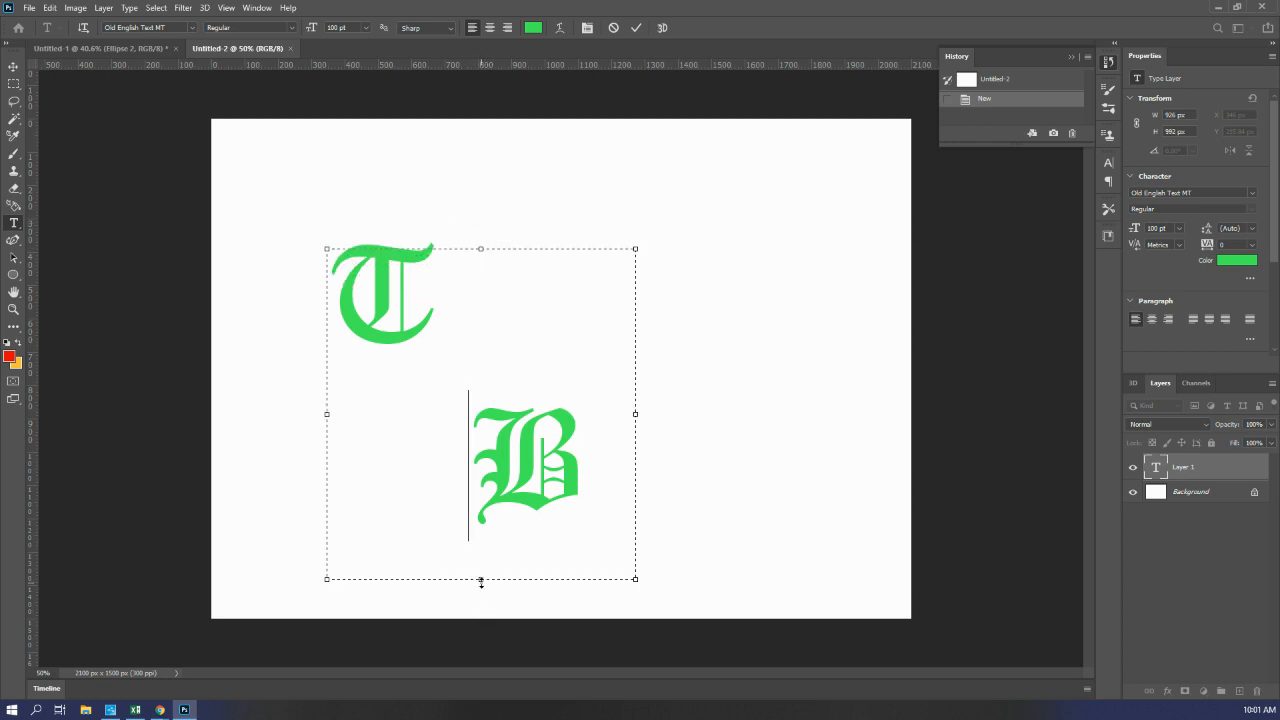
pyautogui.moveTo(480, 578); pyautogui.dragTo(479, 544)
pyautogui.click(13, 66)
# Step: Make a rectangular marquee selection around the letter T
pyautogui.click(14, 84)
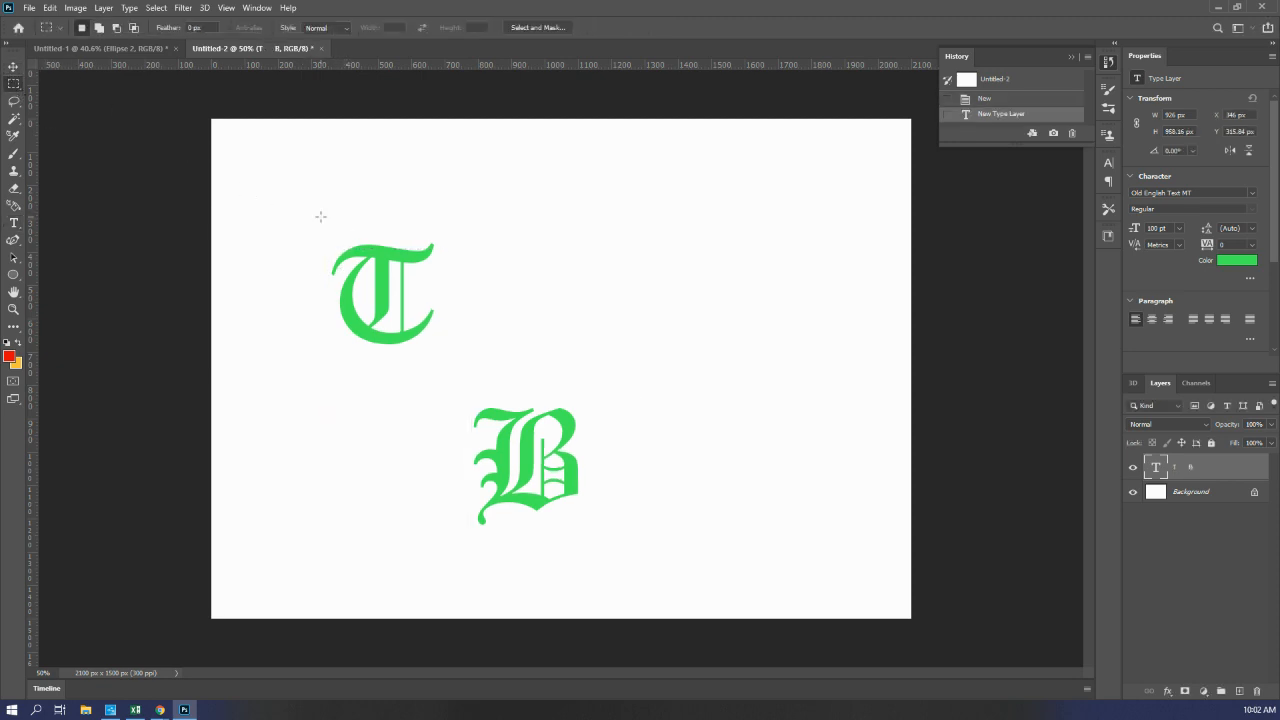
pyautogui.moveTo(305, 221); pyautogui.dragTo(470, 358)
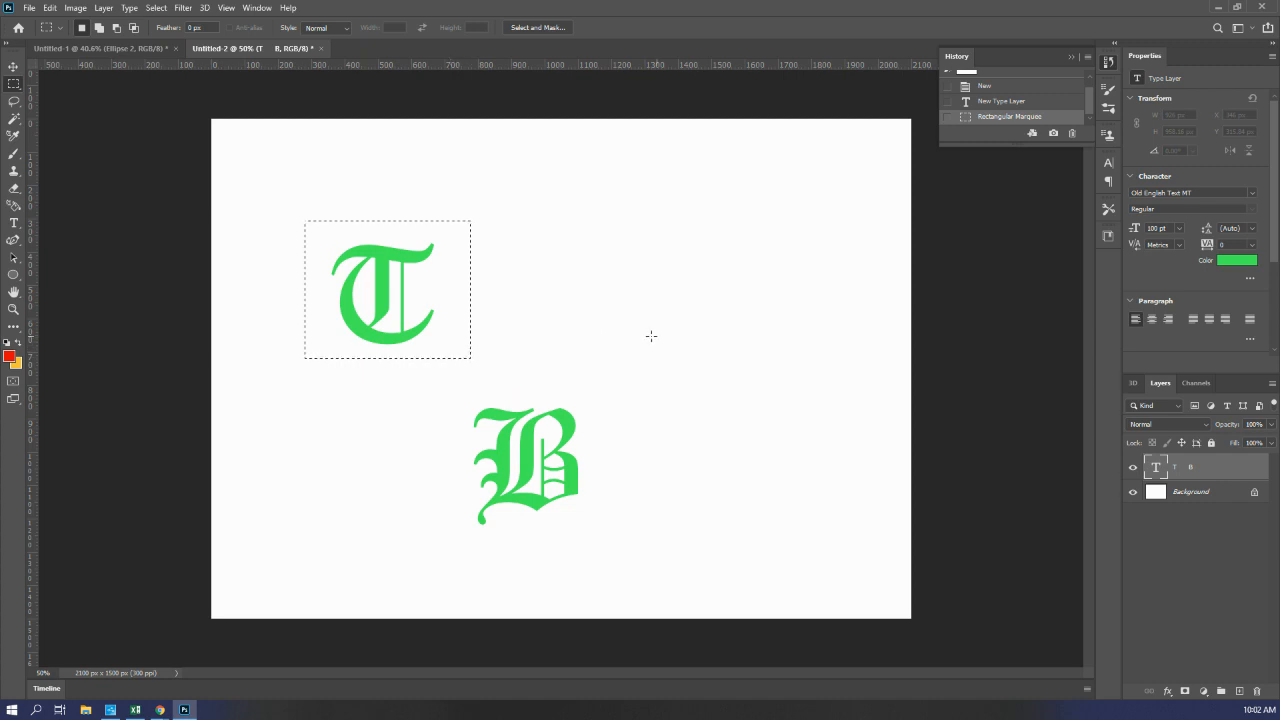
pyautogui.rightClick(406, 306)
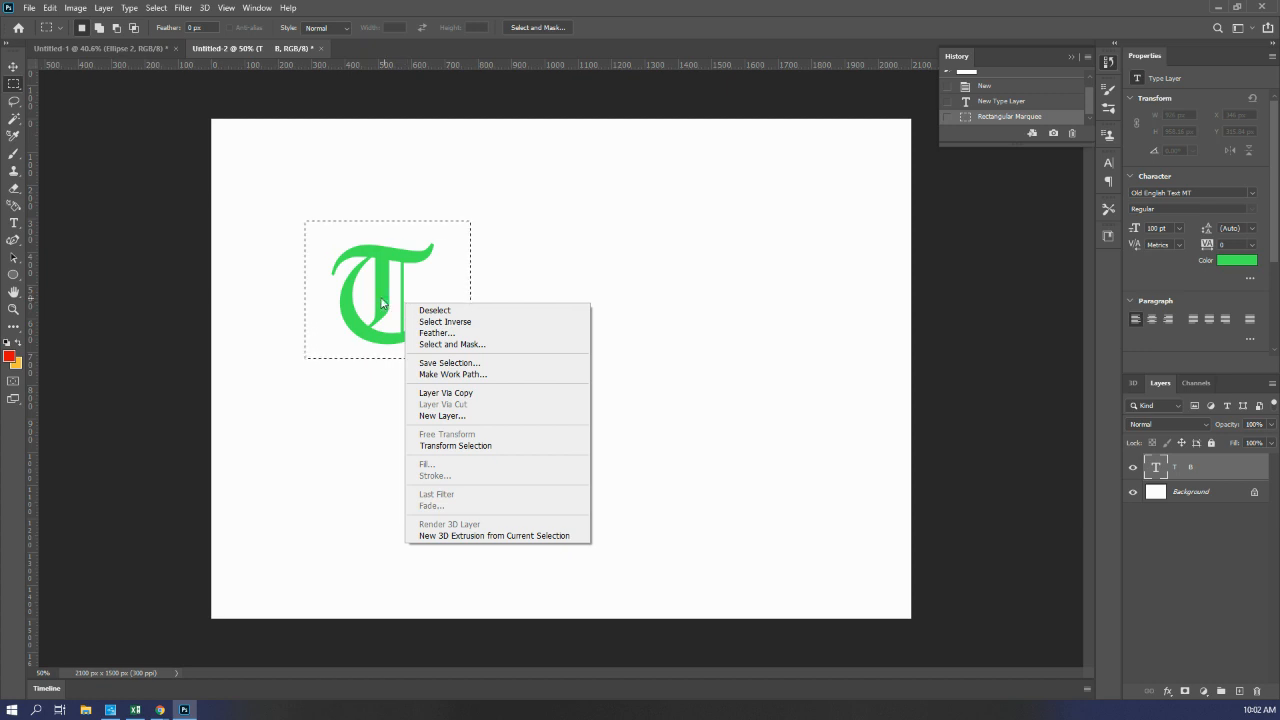
pyautogui.click(276, 118)
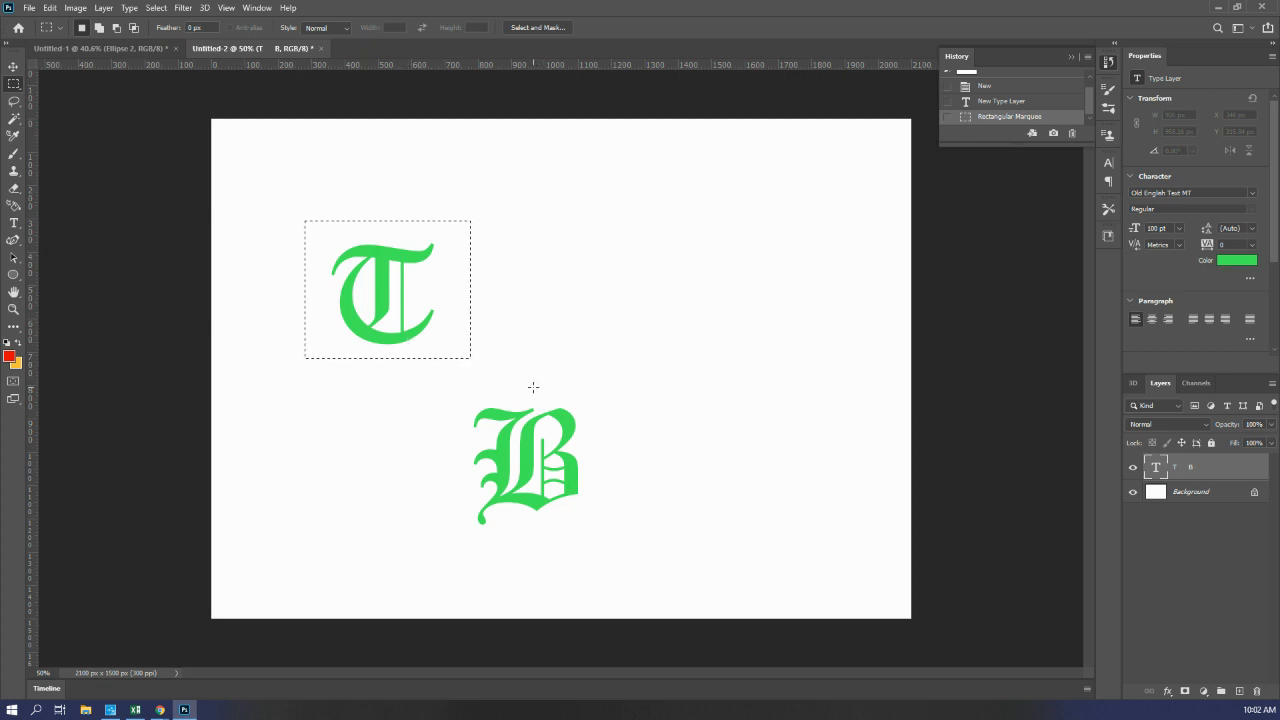
# Step: Draw a rectangle shape of about 1058 by 1014 px over both initials
pyautogui.click(13, 274)
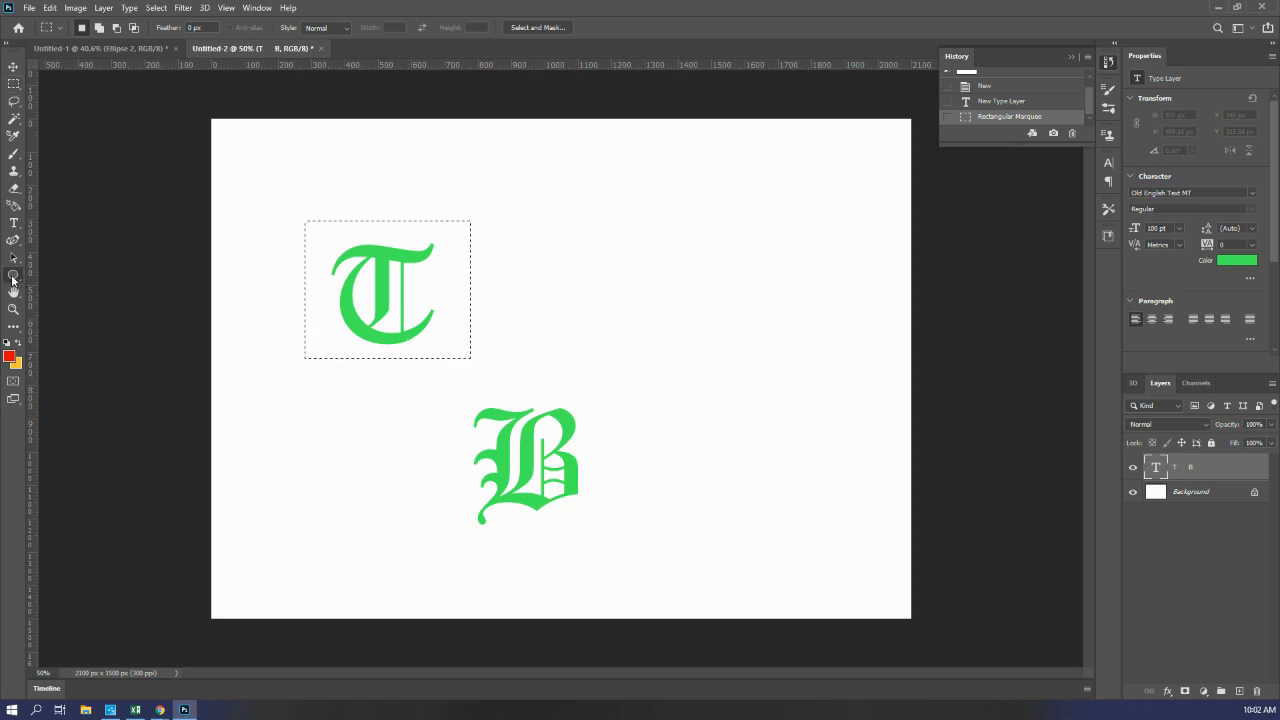
pyautogui.click(92, 276)
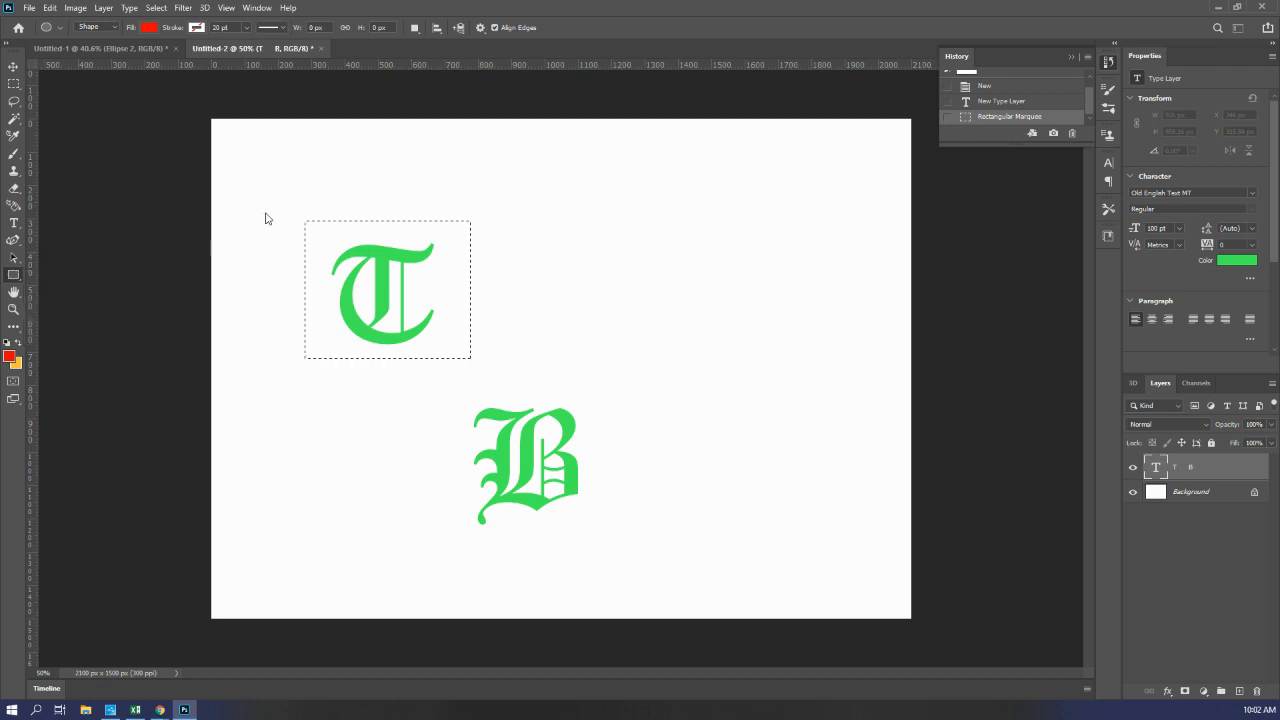
pyautogui.moveTo(270, 205); pyautogui.dragTo(622, 543)
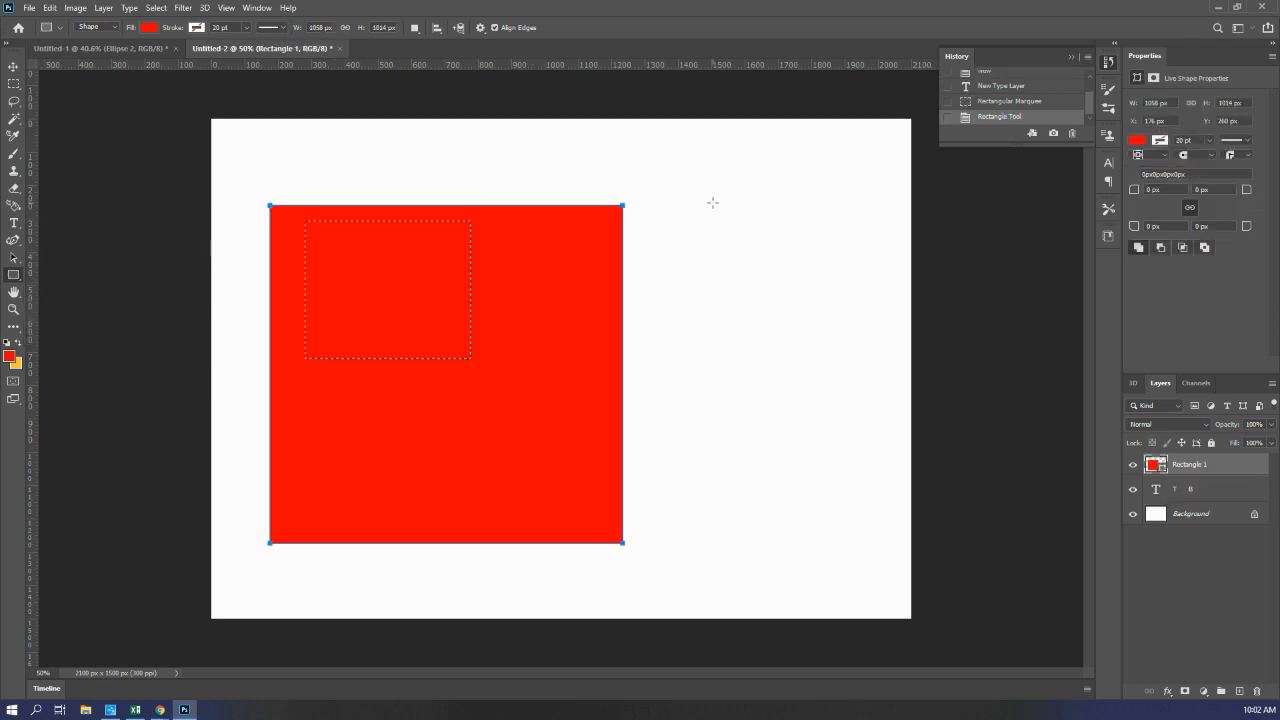
pyautogui.click(485, 188)
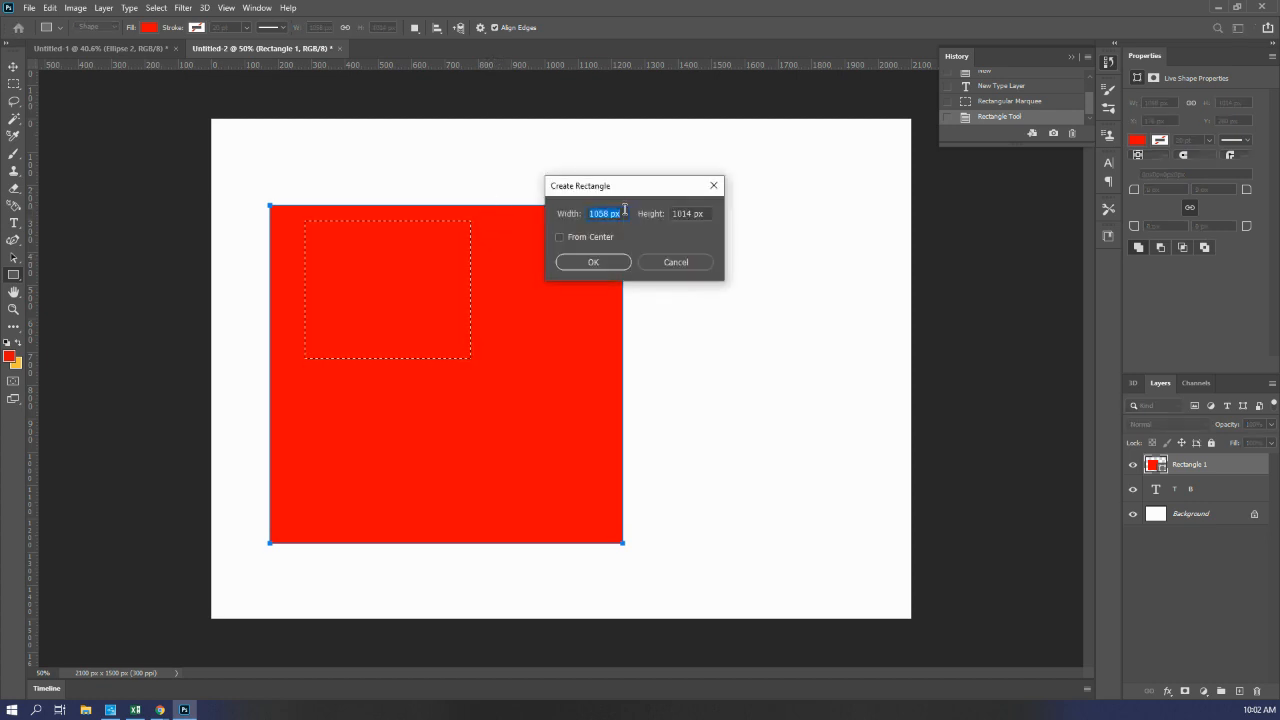
pyautogui.click(665, 261)
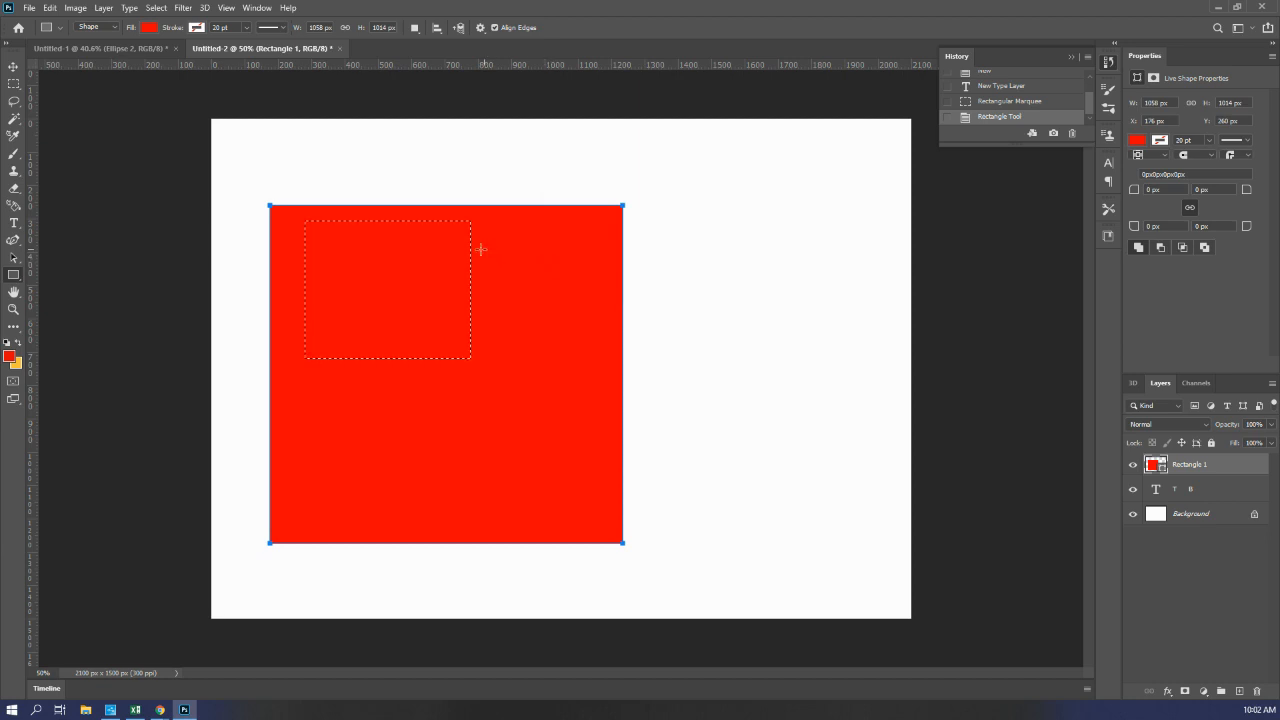
# Step: Set the rectangle's fill to no color
pyautogui.click(149, 27)
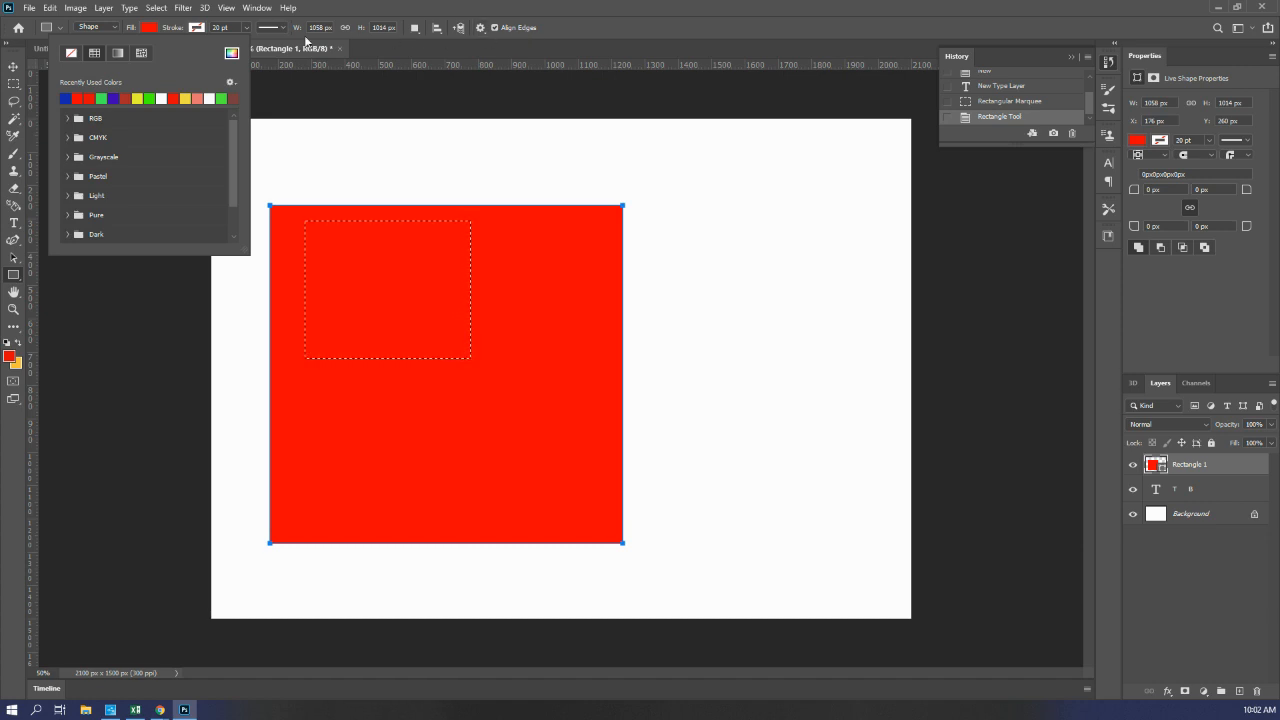
pyautogui.click(147, 30)
pyautogui.click(146, 31)
pyautogui.click(74, 54)
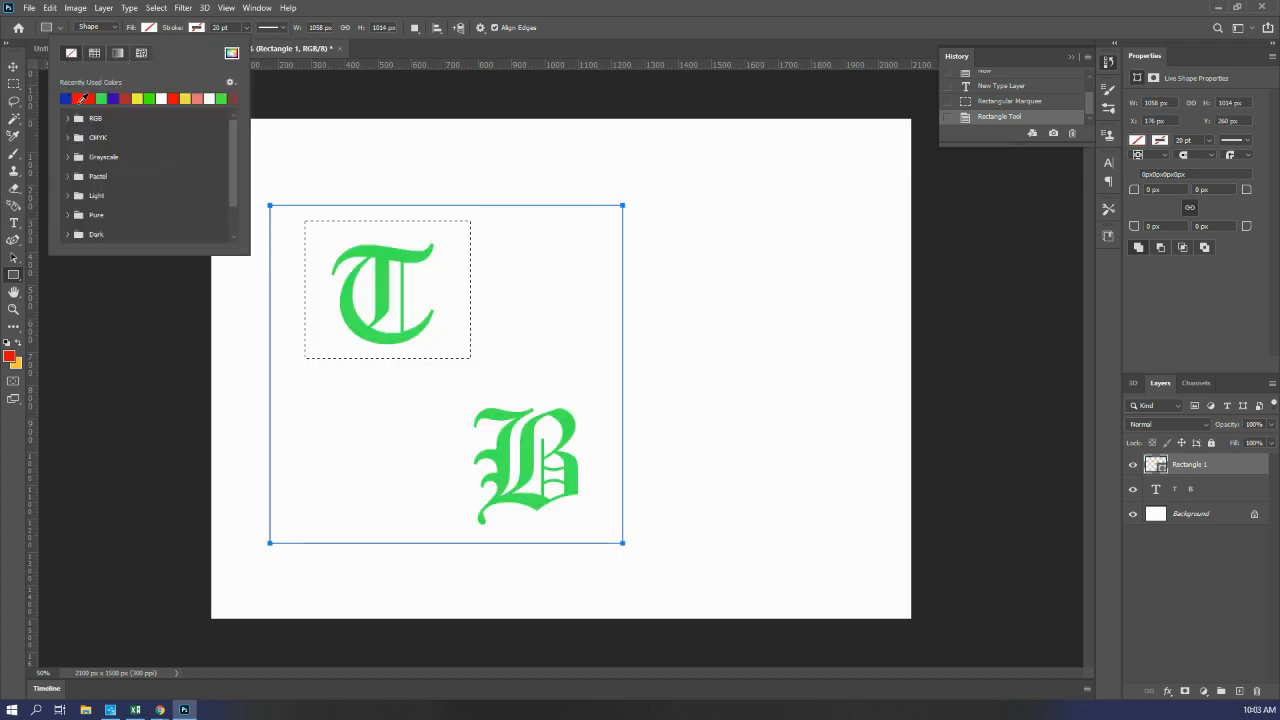
# Step: Give the rectangle a red stroke with a width of 26.01 pt
pyautogui.click(196, 28)
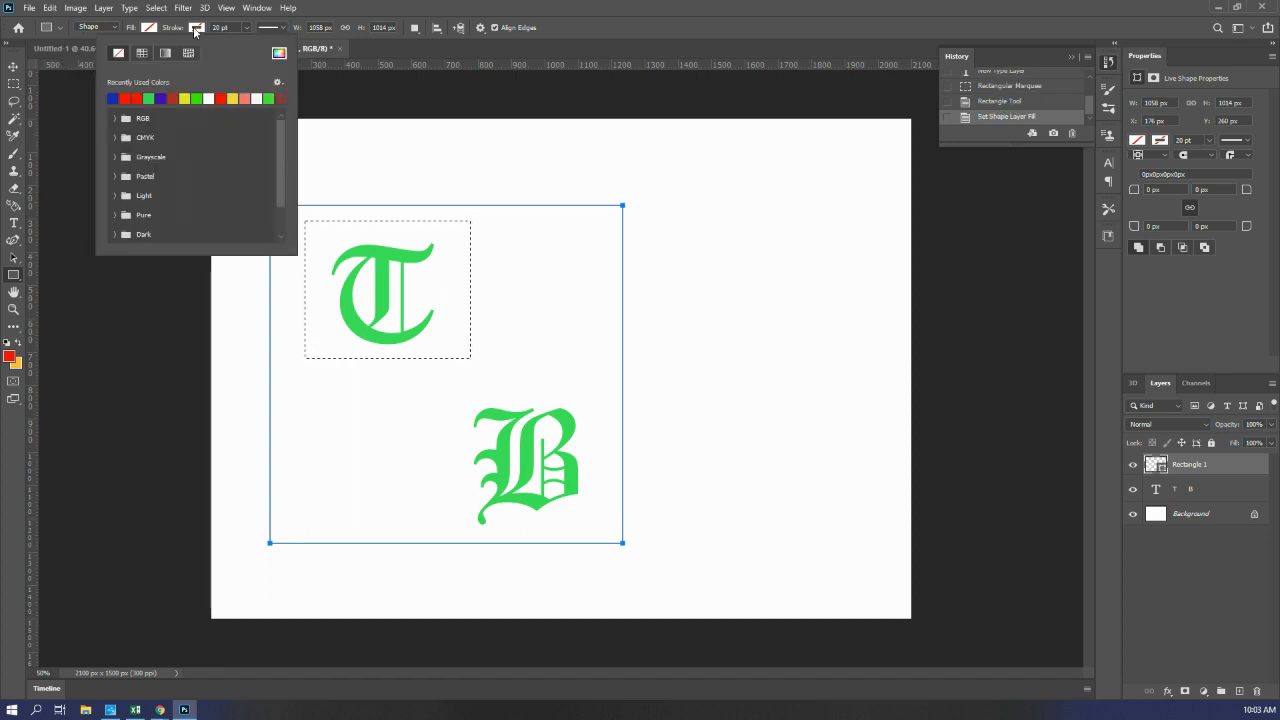
pyautogui.click(139, 96)
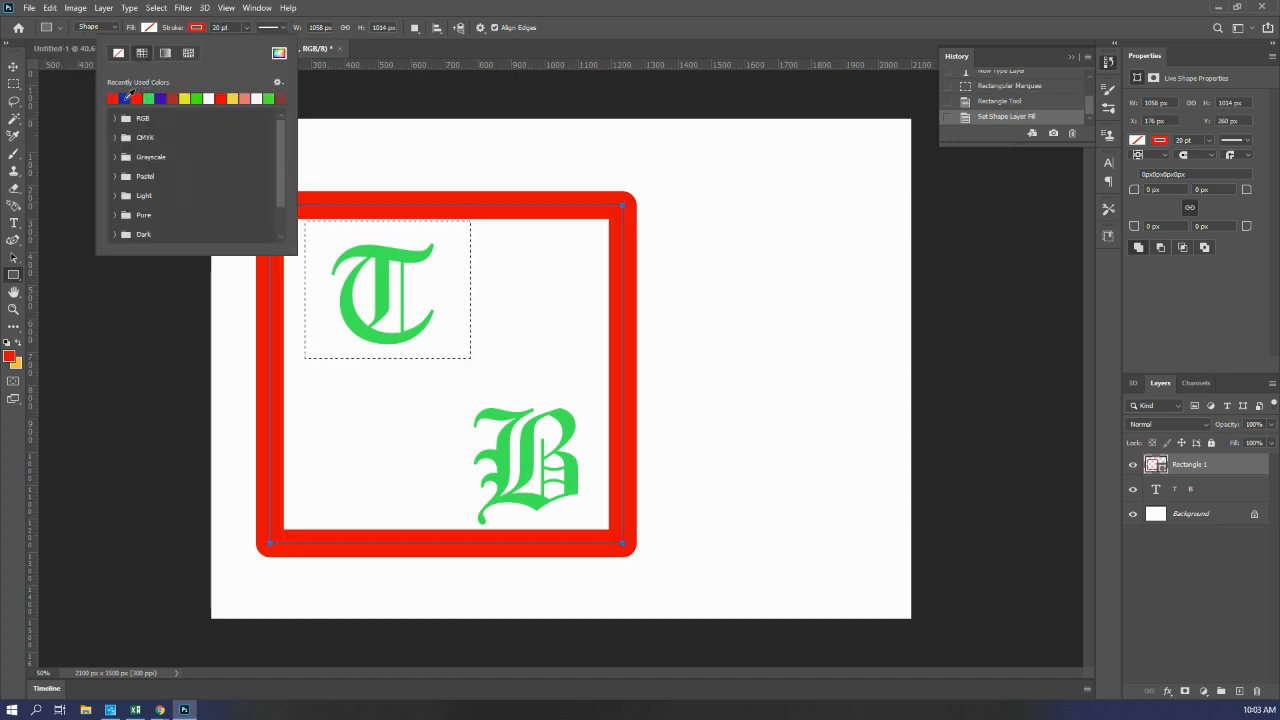
pyautogui.click(247, 28)
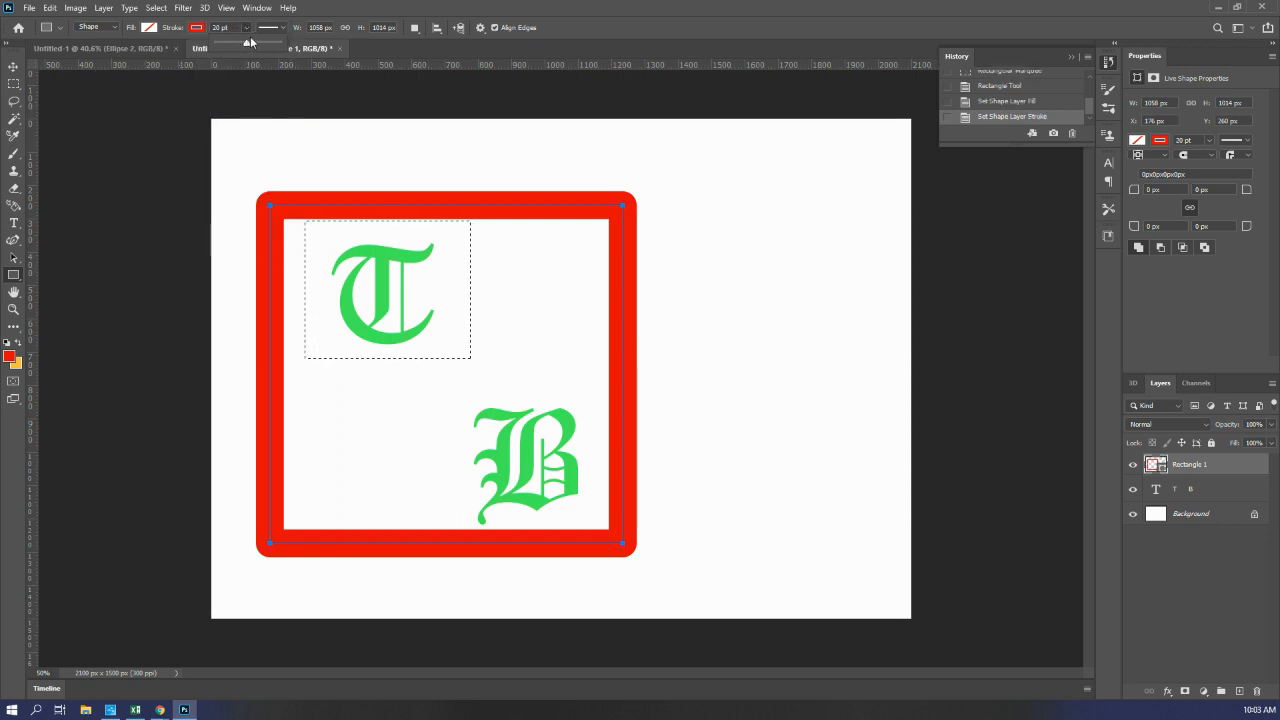
pyautogui.moveTo(248, 43)
pyautogui.mouseDown()
pyautogui.moveTo(230, 45)
pyautogui.moveTo(252, 50)
pyautogui.mouseUp()
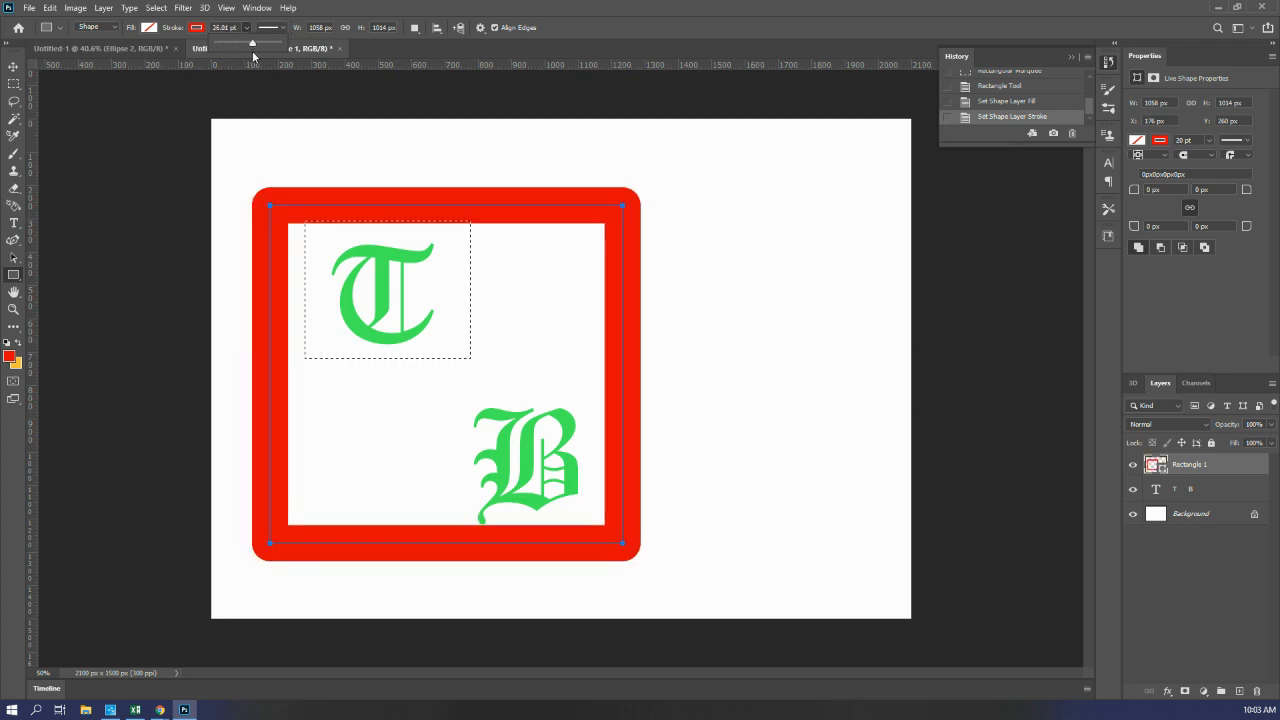
pyautogui.click(269, 204)
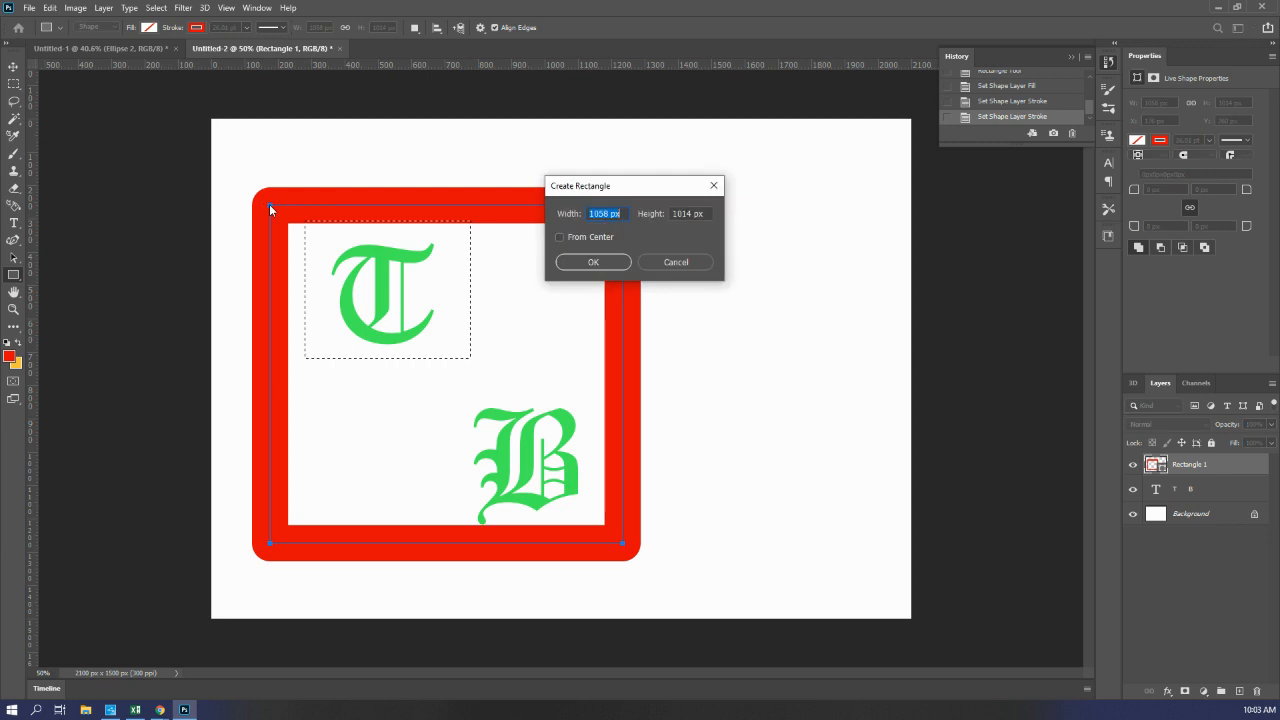
pyautogui.click(684, 261)
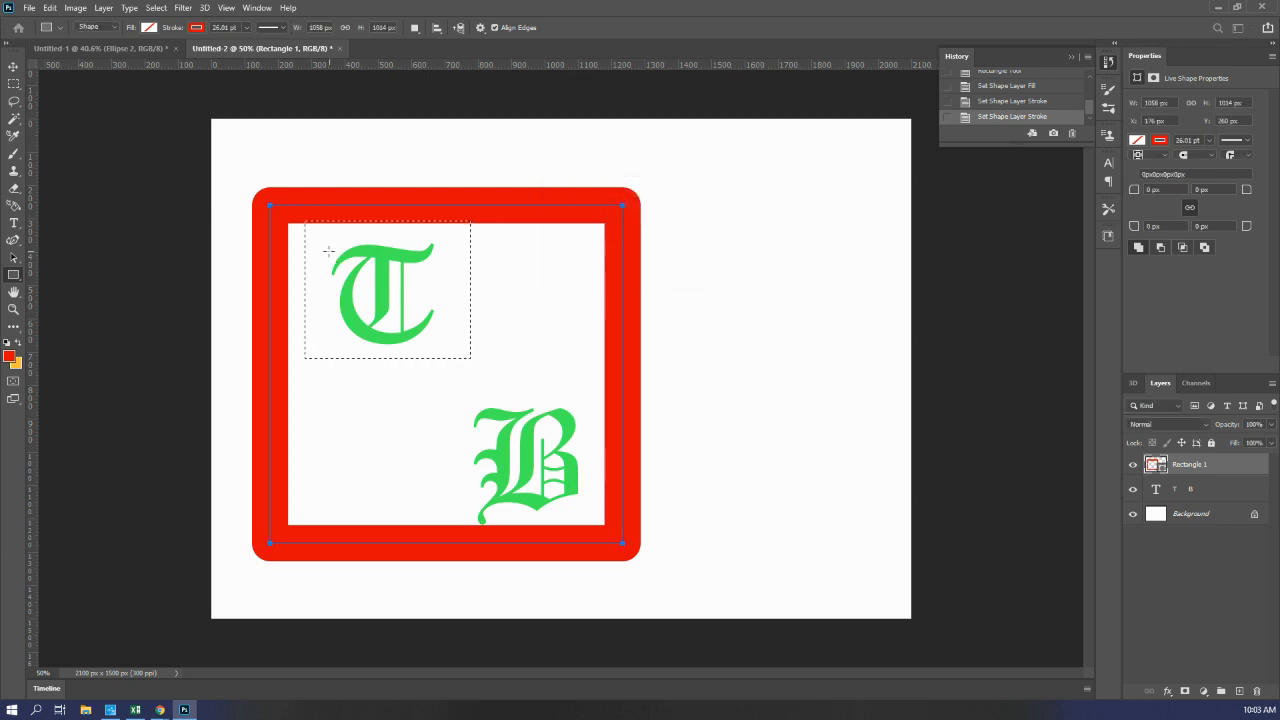
# Step: Apply the dotted stroke preset to the rectangle's outline and change its line caps to butt
pyautogui.click(282, 28)
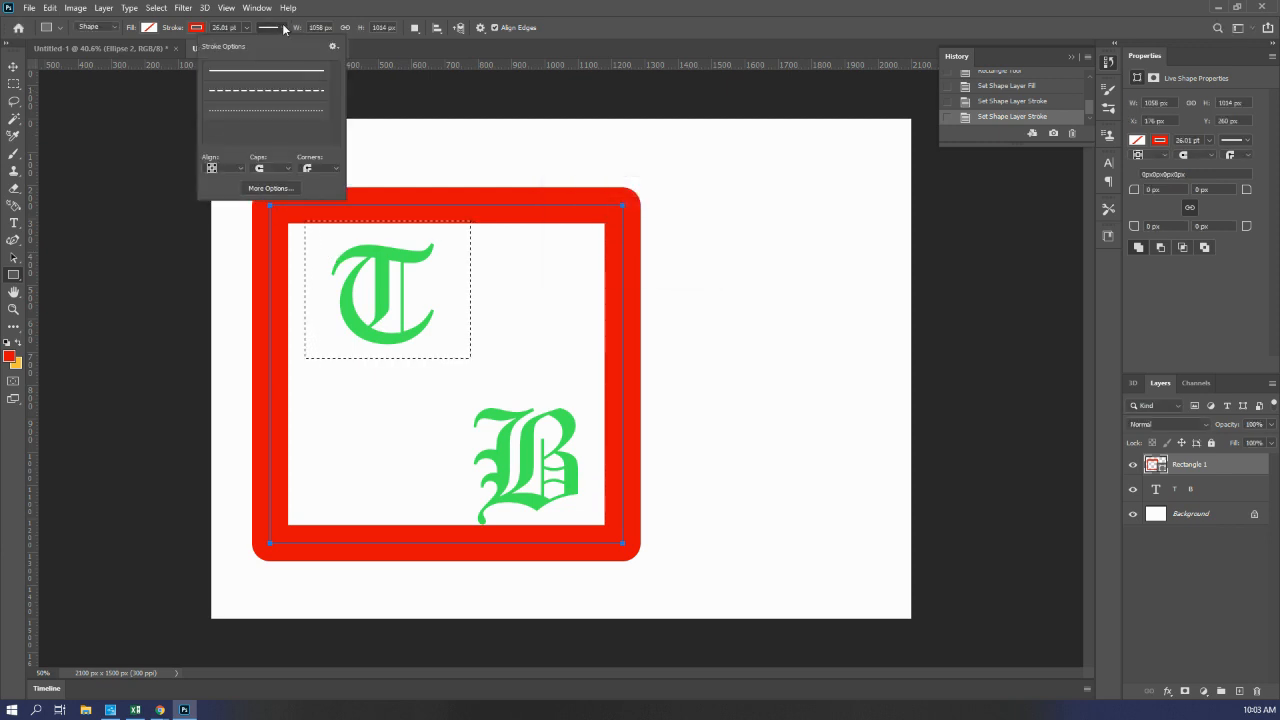
pyautogui.click(280, 108)
pyautogui.click(278, 169)
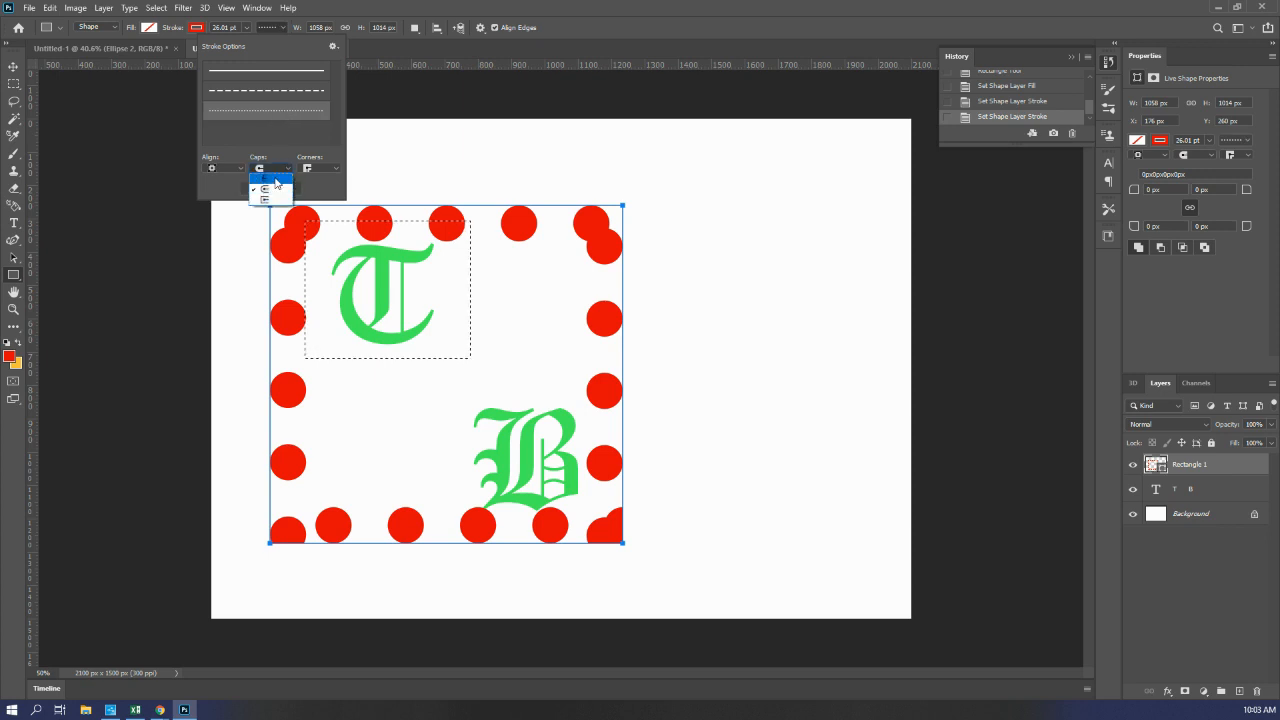
pyautogui.click(276, 181)
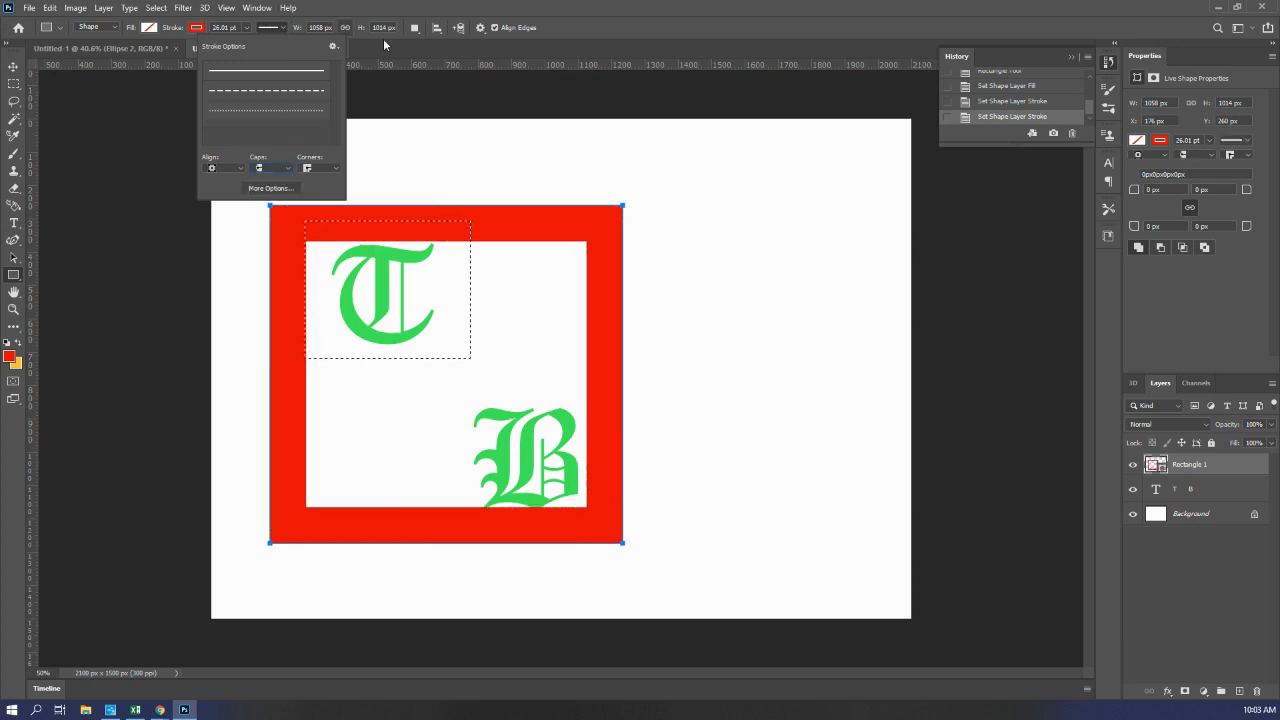
pyautogui.click(725, 361)
pyautogui.click(731, 366)
pyautogui.click(669, 260)
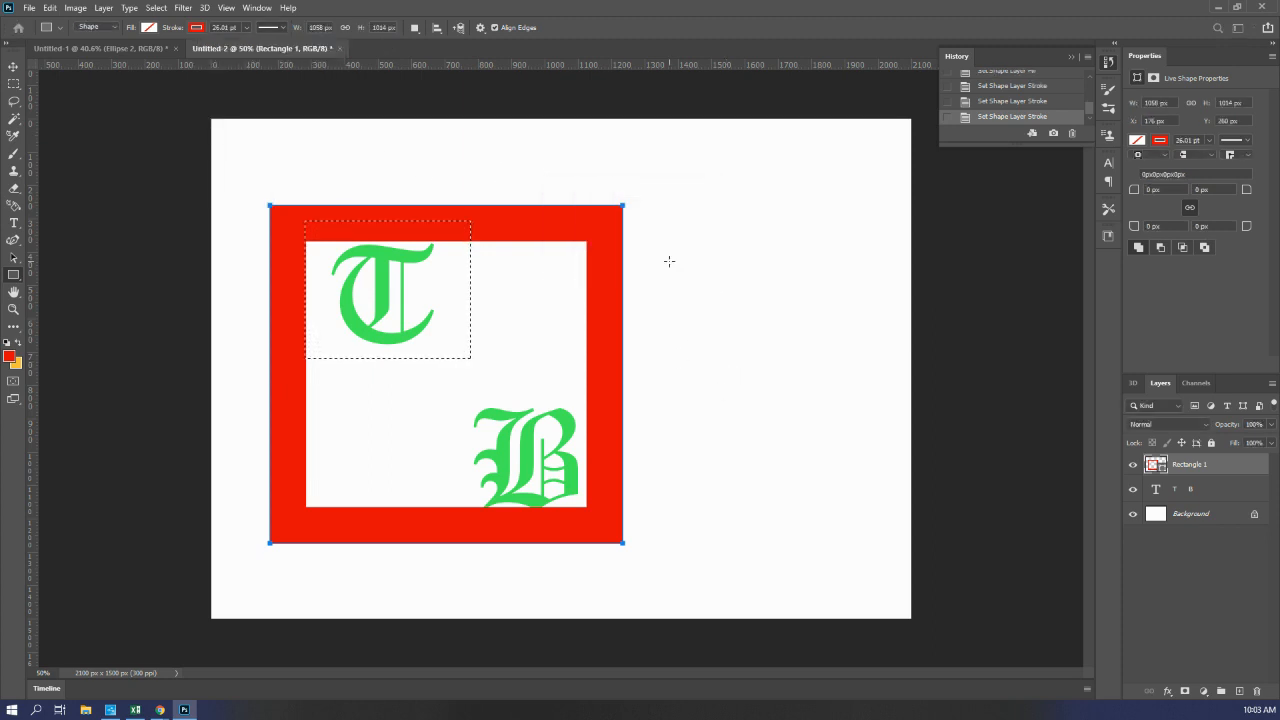